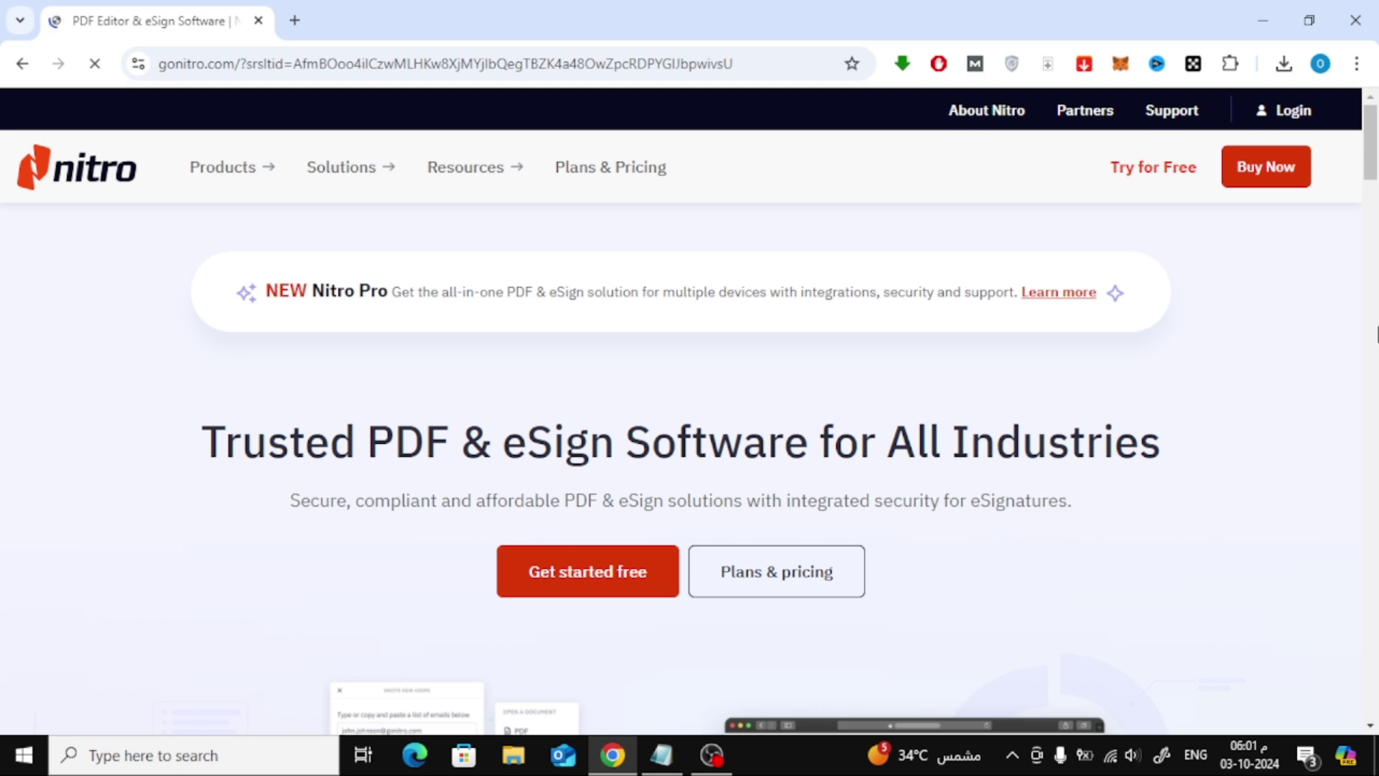
# Step: Scroll through the Nitro web page, then start the free-trial sign-up and enter the email field
pyautogui.scroll(-1, 1377, 334)
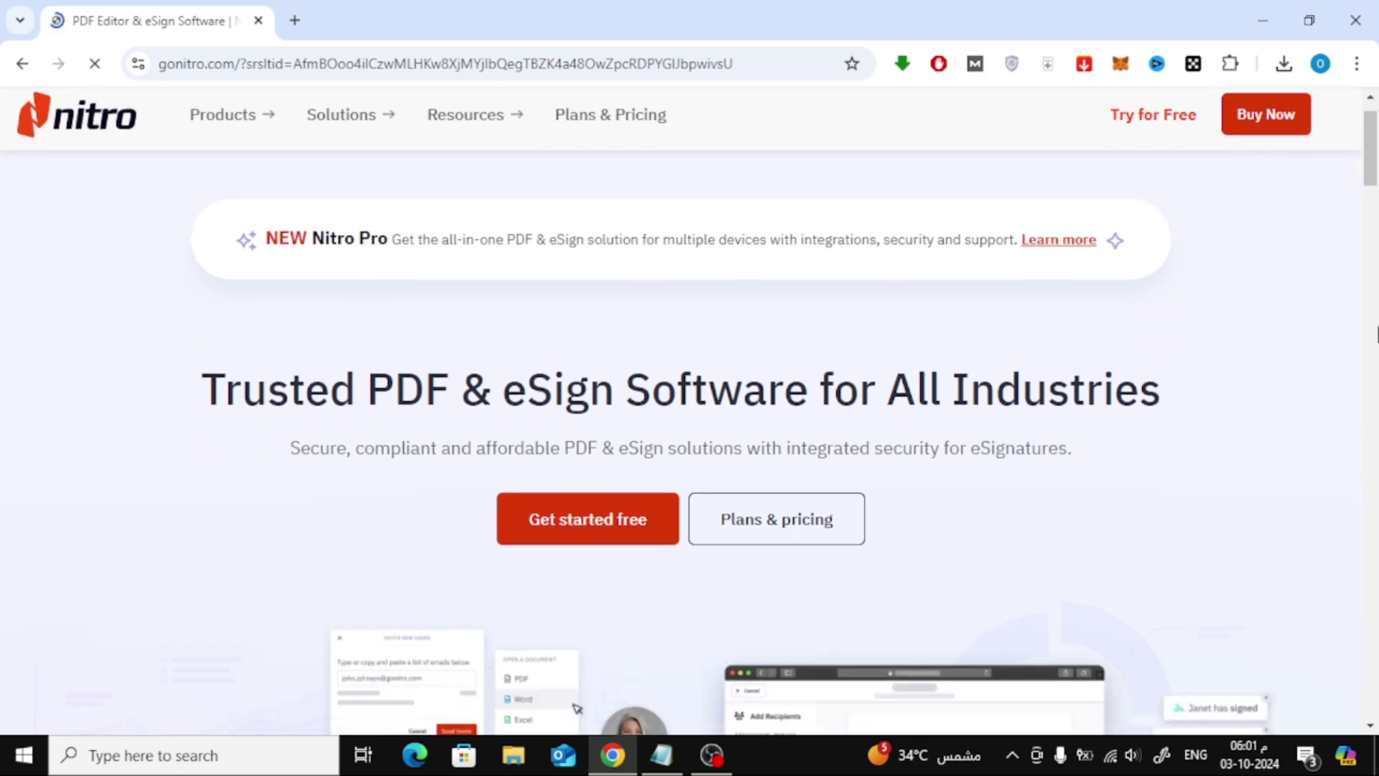
pyautogui.scroll(-5, 1376, 334)
pyautogui.scroll(-4, 1377, 334)
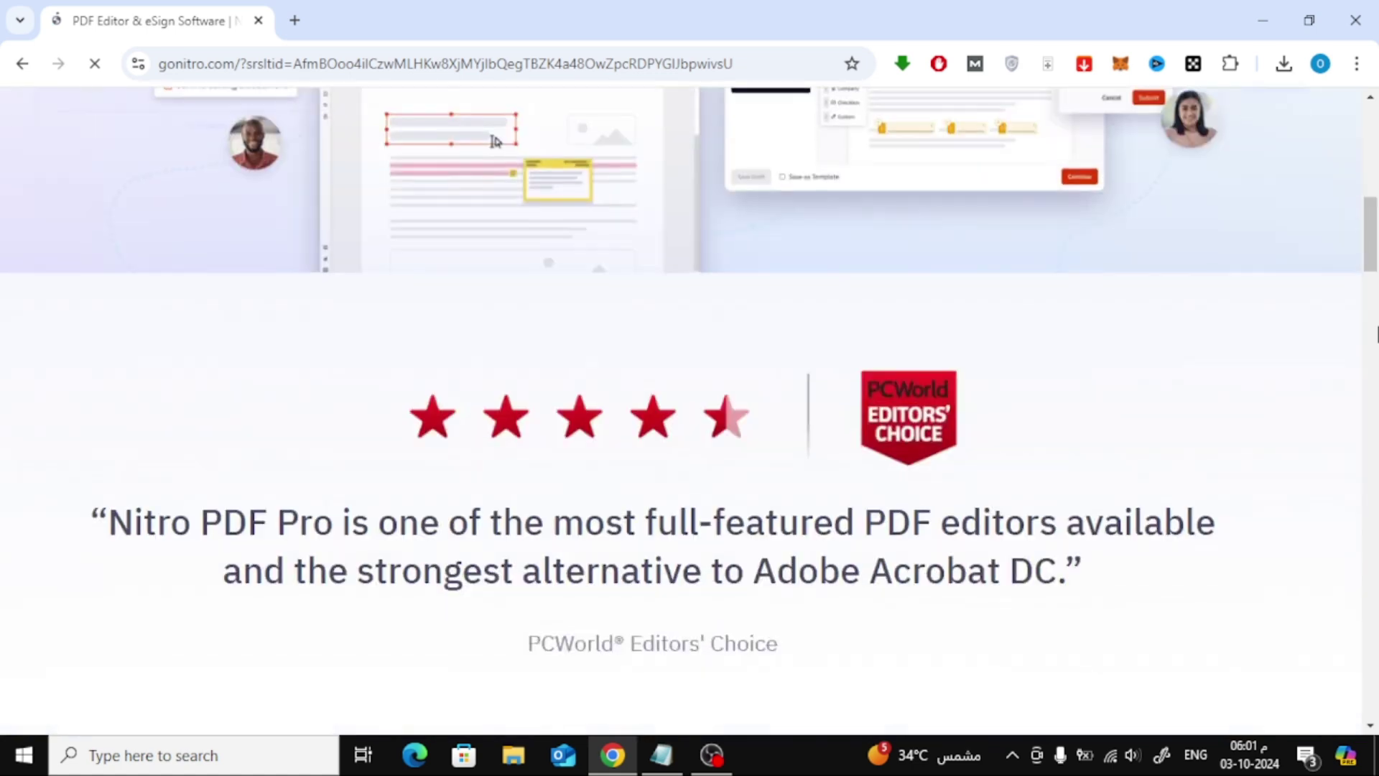
pyautogui.scroll(-3, 1377, 334)
pyautogui.scroll(-2, 1376, 334)
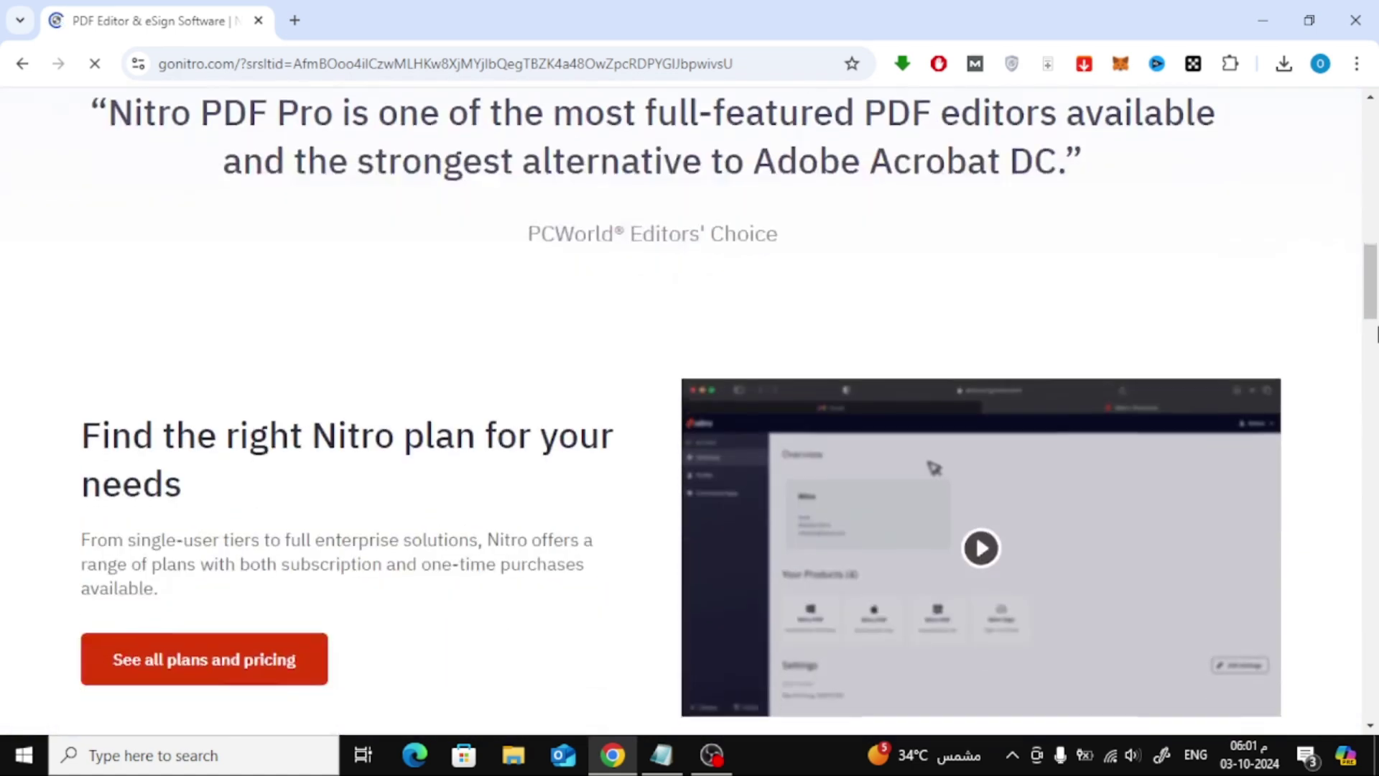
pyautogui.scroll(-3, 1376, 334)
pyautogui.scroll(-2, 1377, 334)
pyautogui.scroll(1, 1376, 334)
pyautogui.scroll(7, 1376, 334)
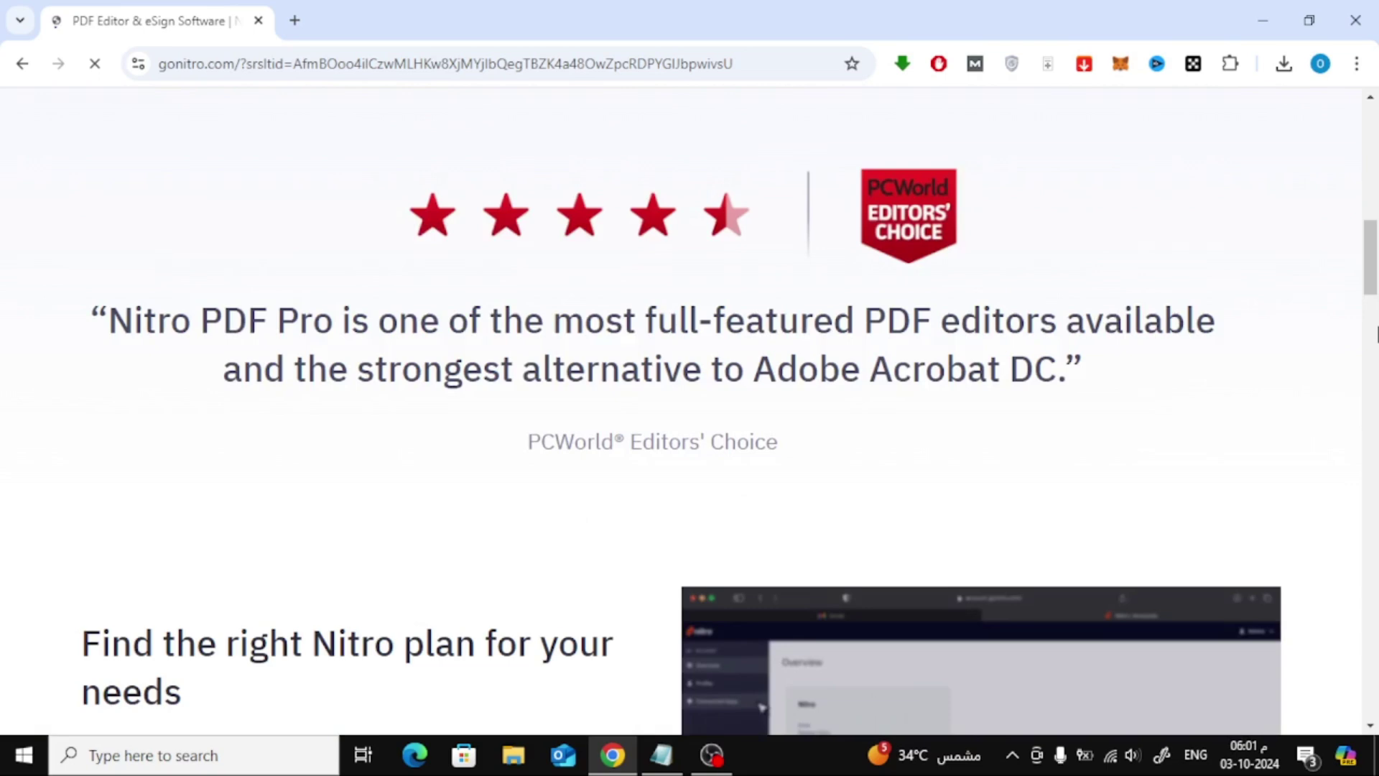
pyautogui.scroll(2, 1377, 333)
pyautogui.scroll(5, 1376, 334)
pyautogui.scroll(1, 1377, 334)
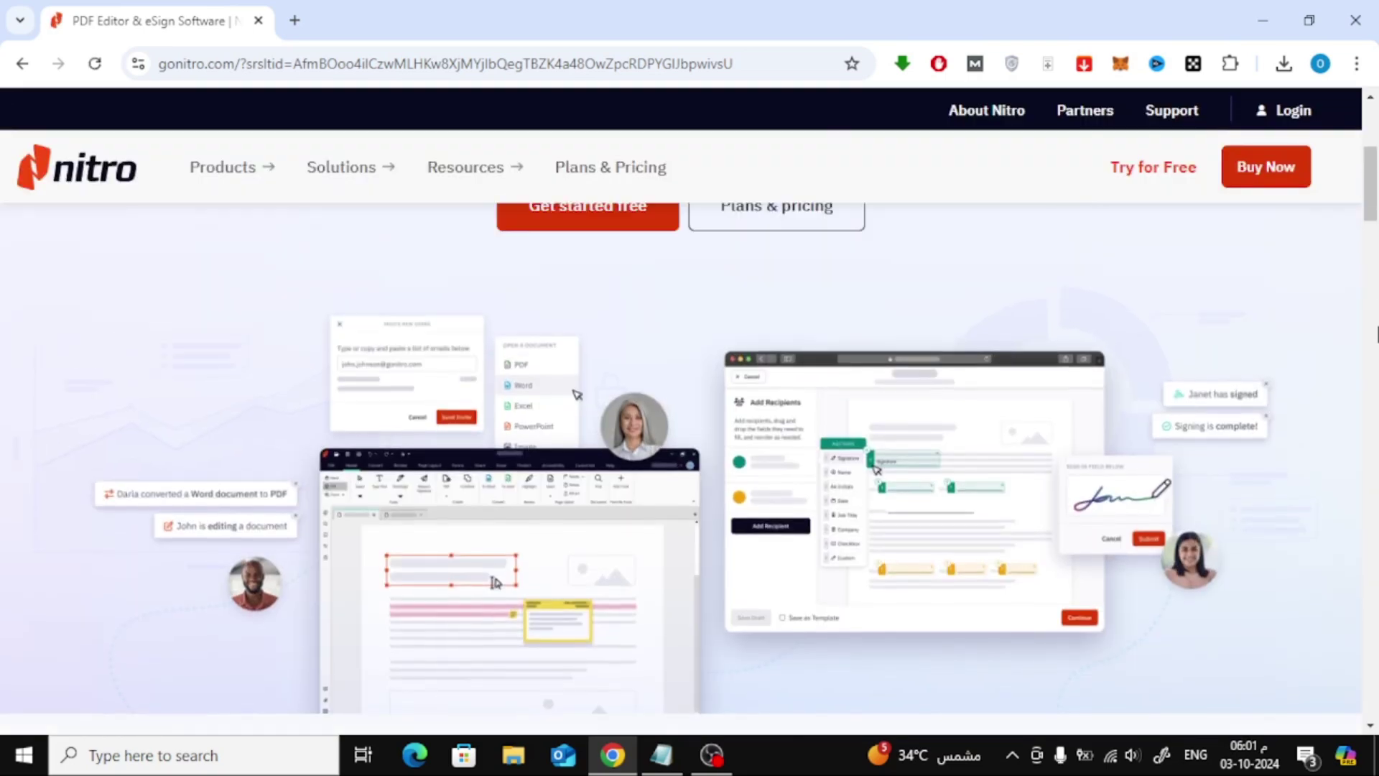
pyautogui.scroll(3, 1376, 334)
pyautogui.scroll(1, 1377, 334)
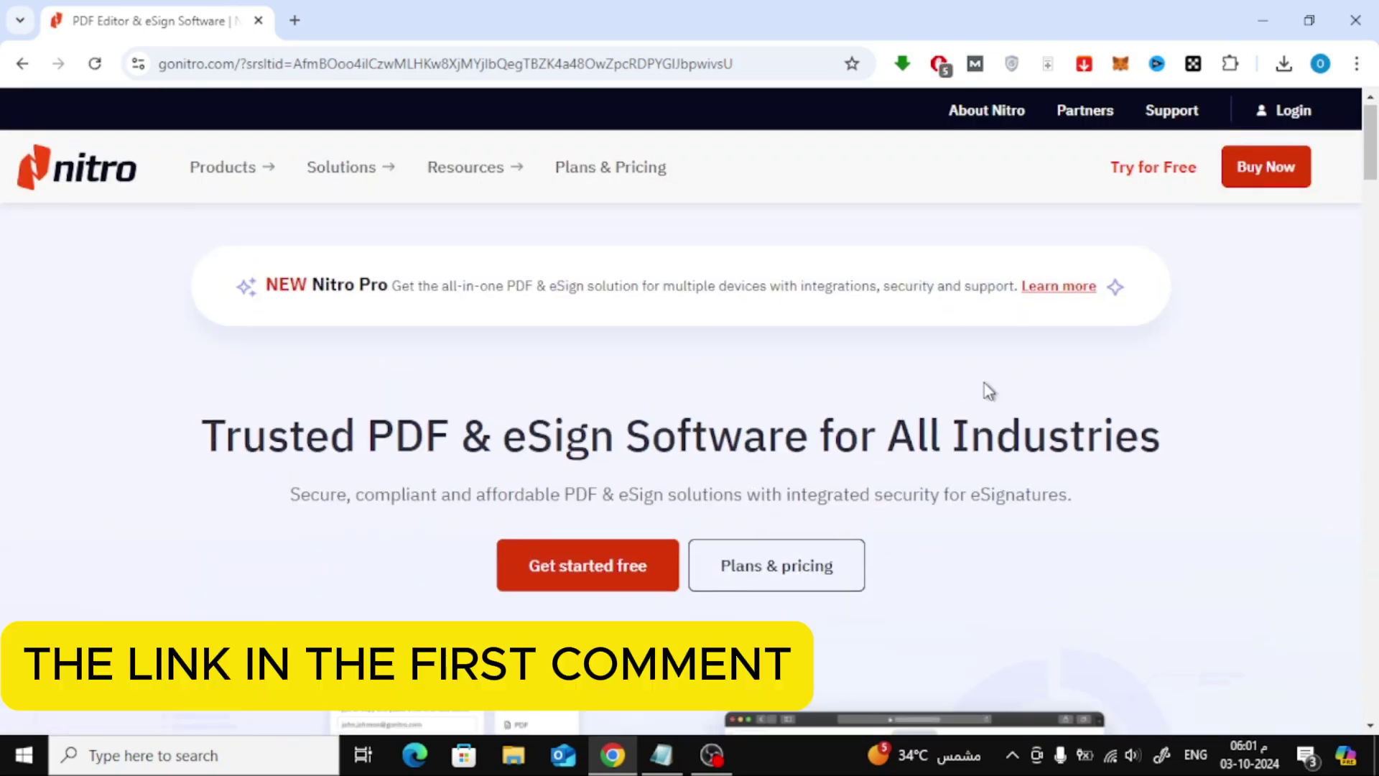
pyautogui.click(606, 575)
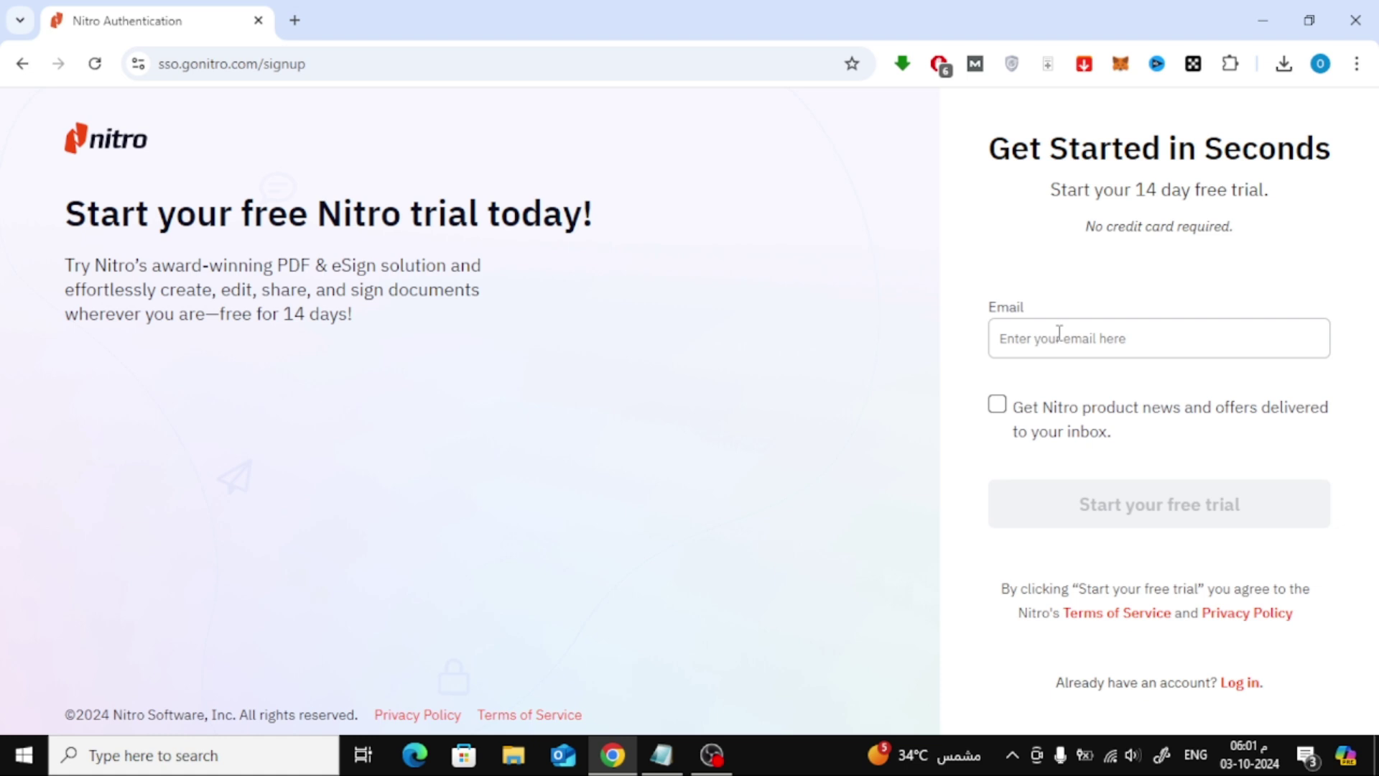
pyautogui.click(1059, 333)
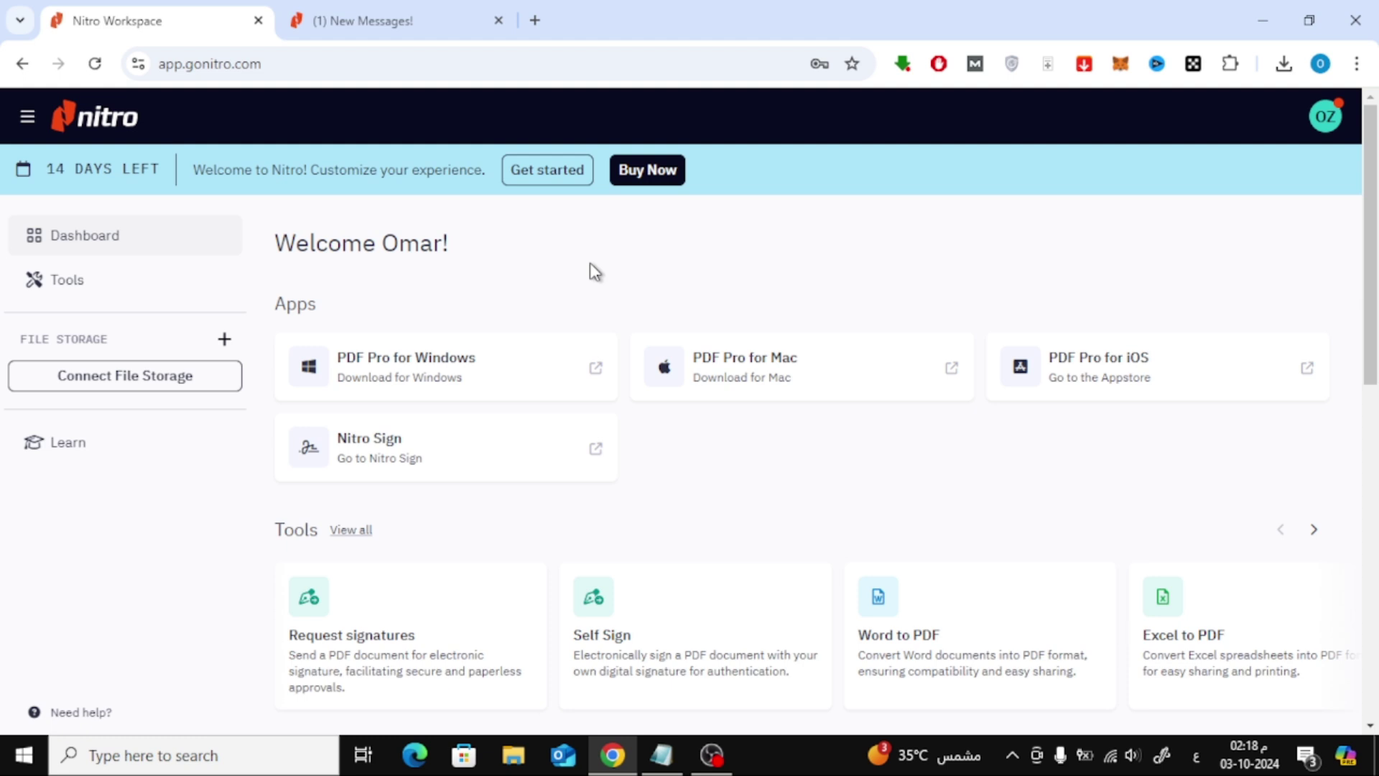
# Step: Run the downloaded Nitro installer from Chrome's recent downloads
pyautogui.scroll(-3, 590, 266)
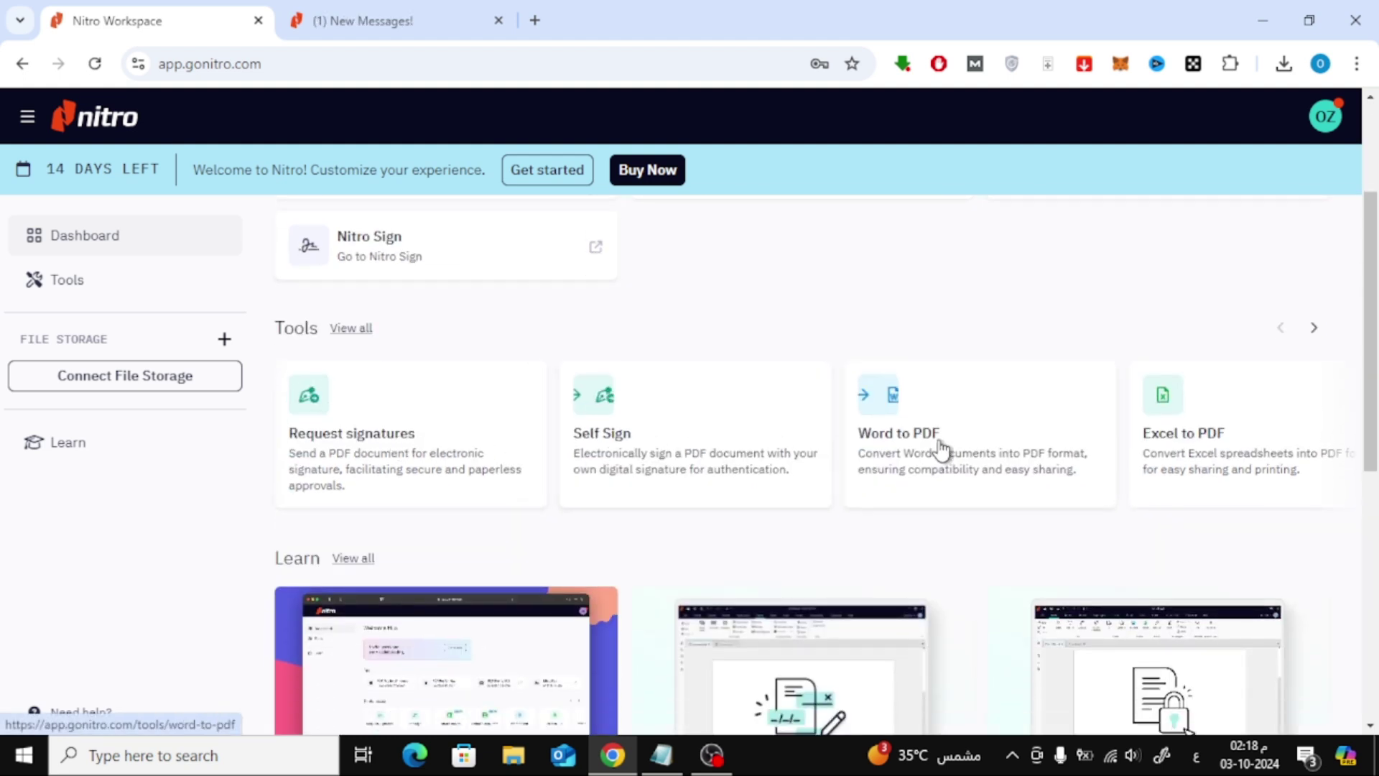
pyautogui.scroll(3, 431, 456)
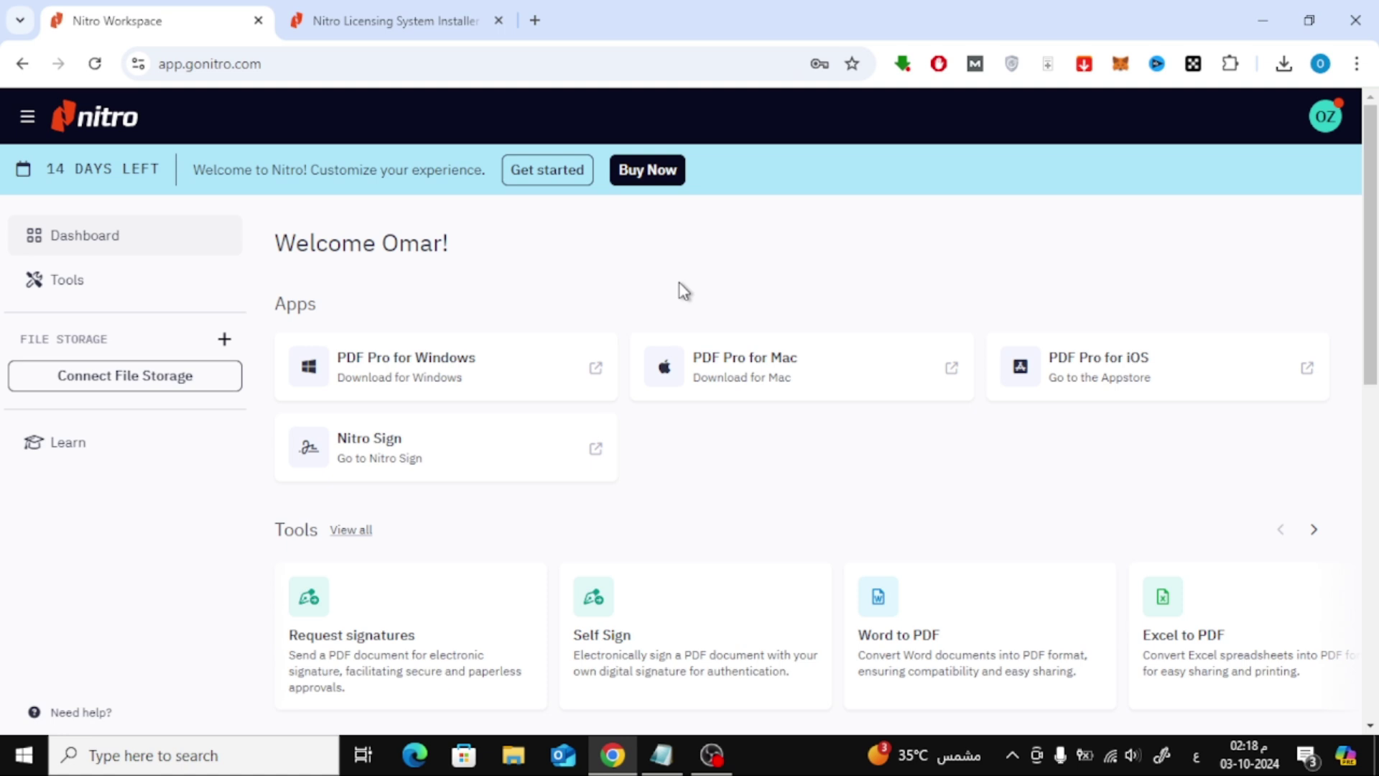
pyautogui.click(1284, 63)
pyautogui.click(1063, 143)
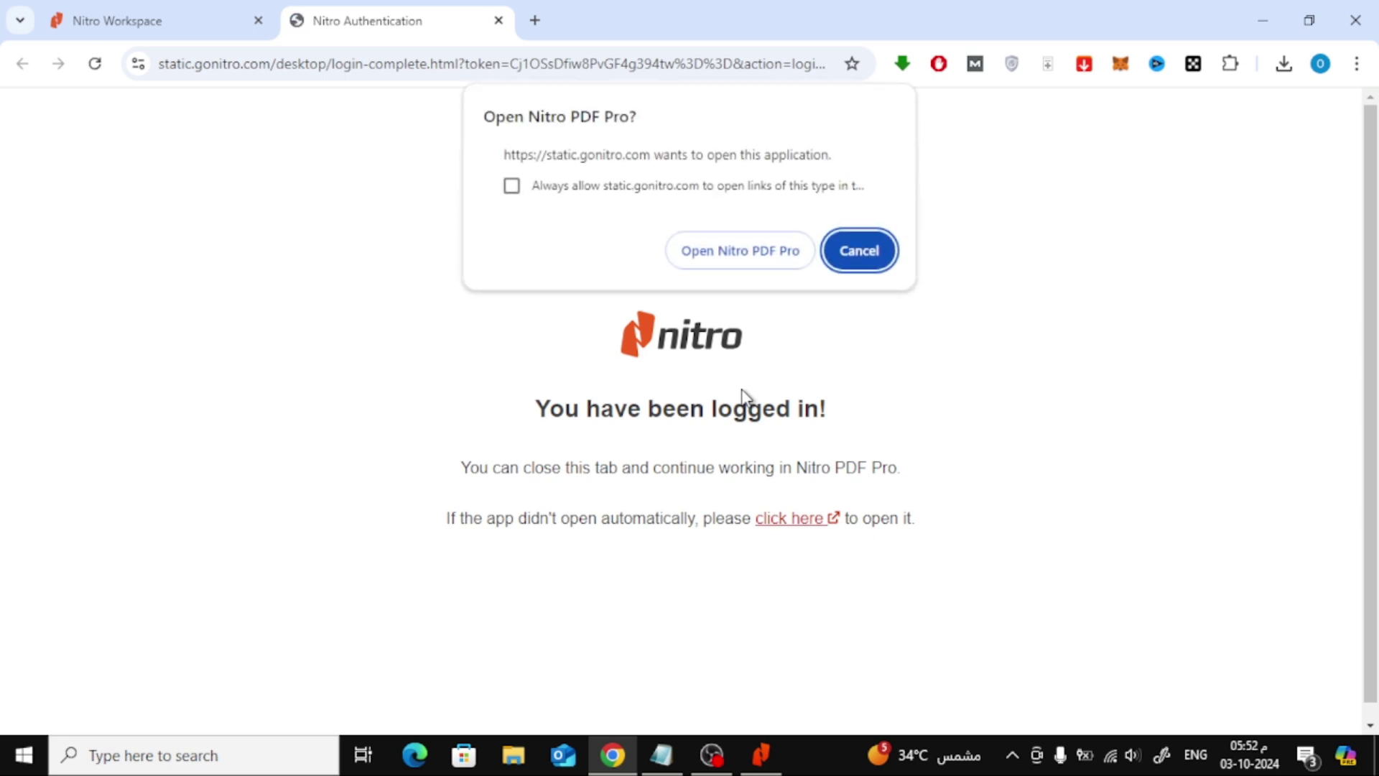
# Step: Launch Nitro PDF Pro, decline the default-app prompt, and browse this computer for convert-test.pdf
pyautogui.click(761, 253)
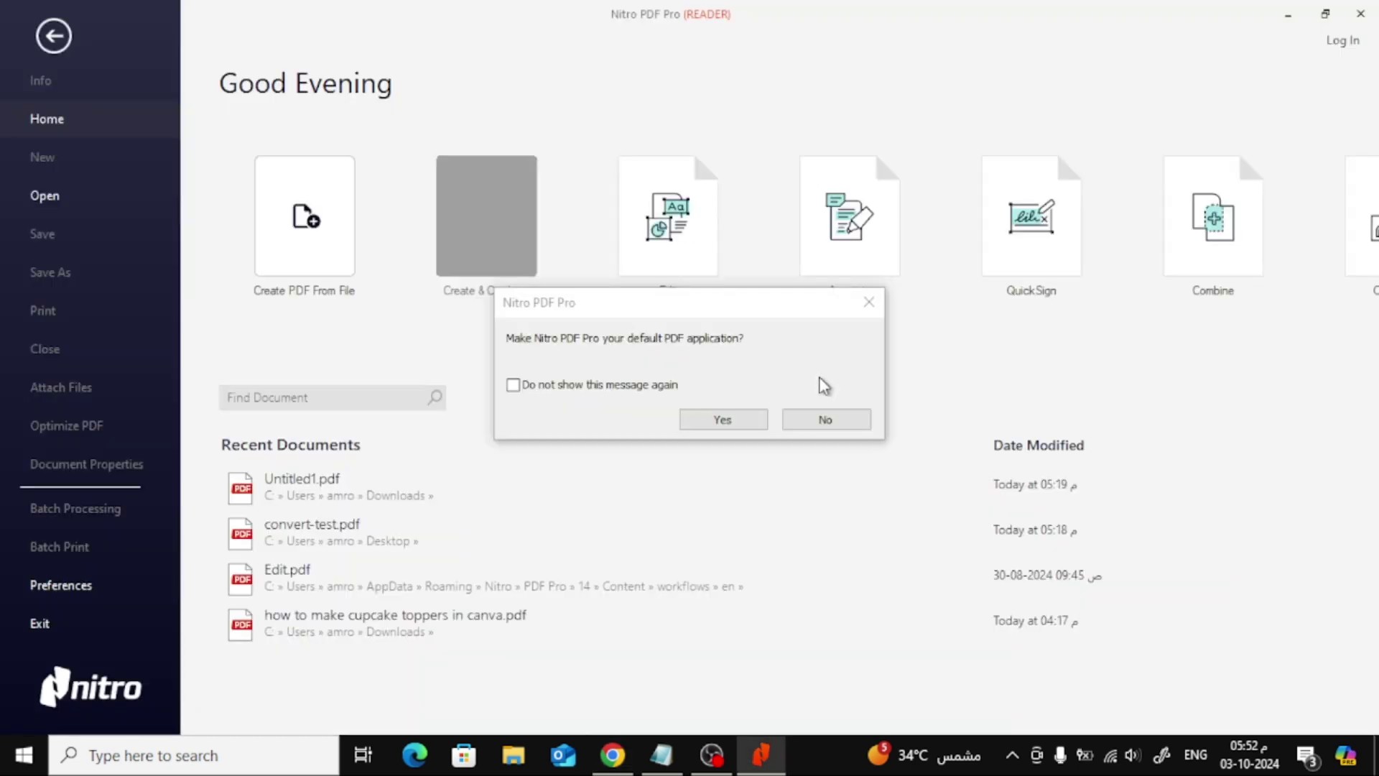
pyautogui.click(723, 419)
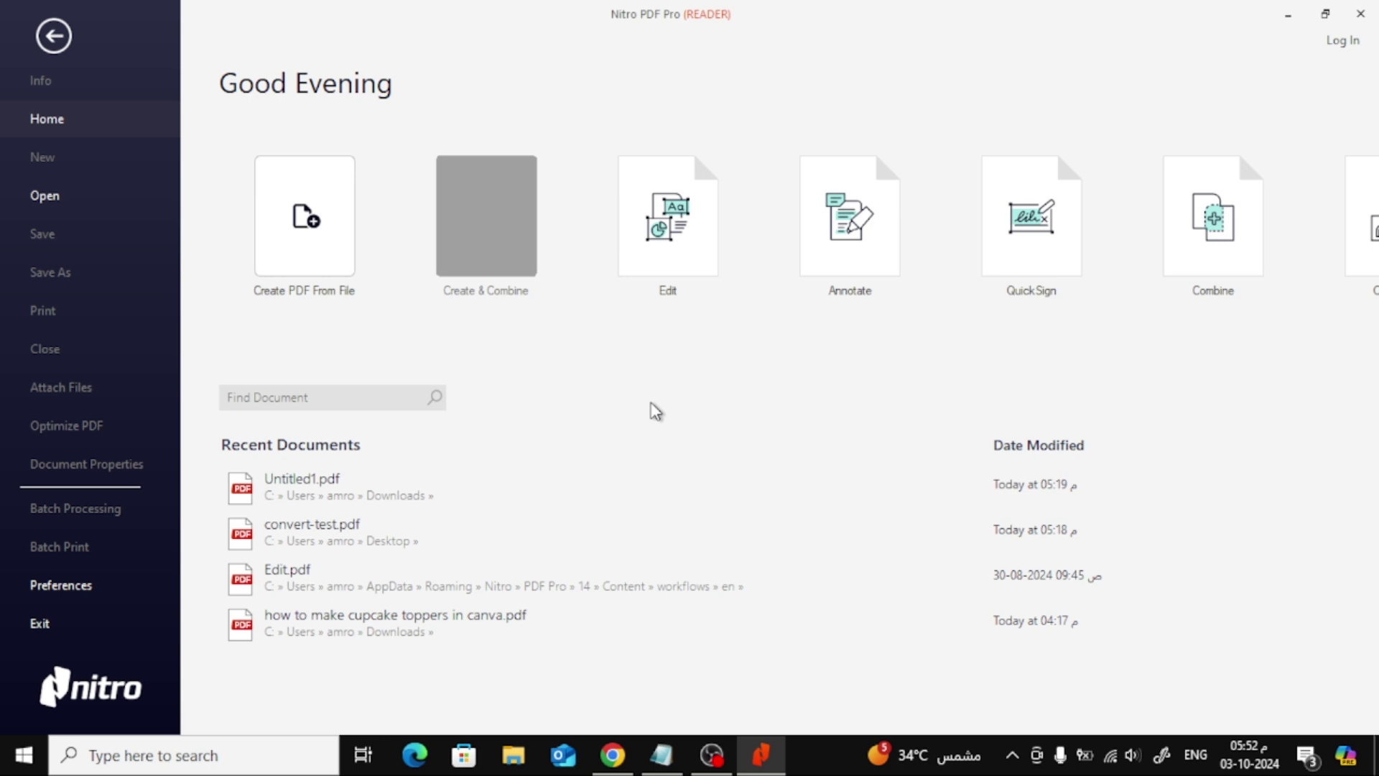
pyautogui.click(80, 193)
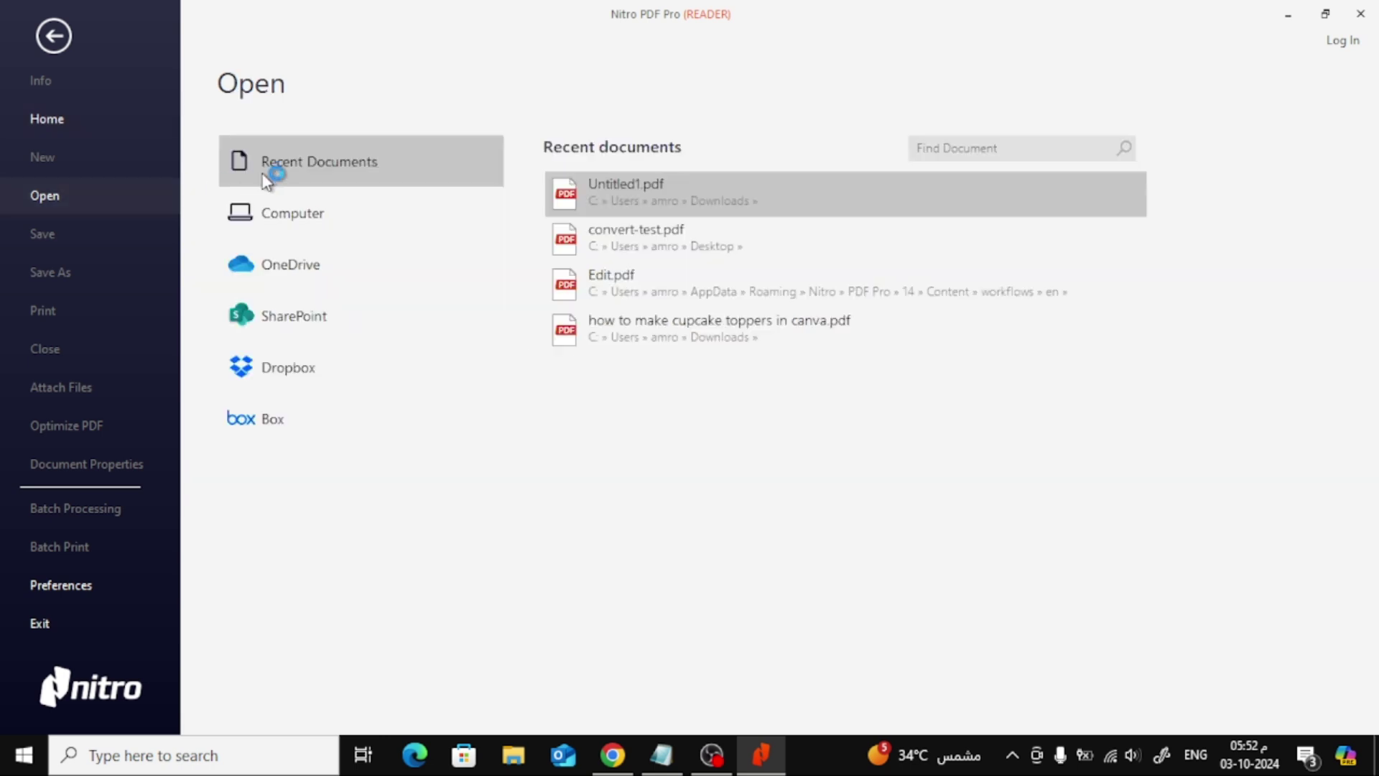
pyautogui.click(351, 211)
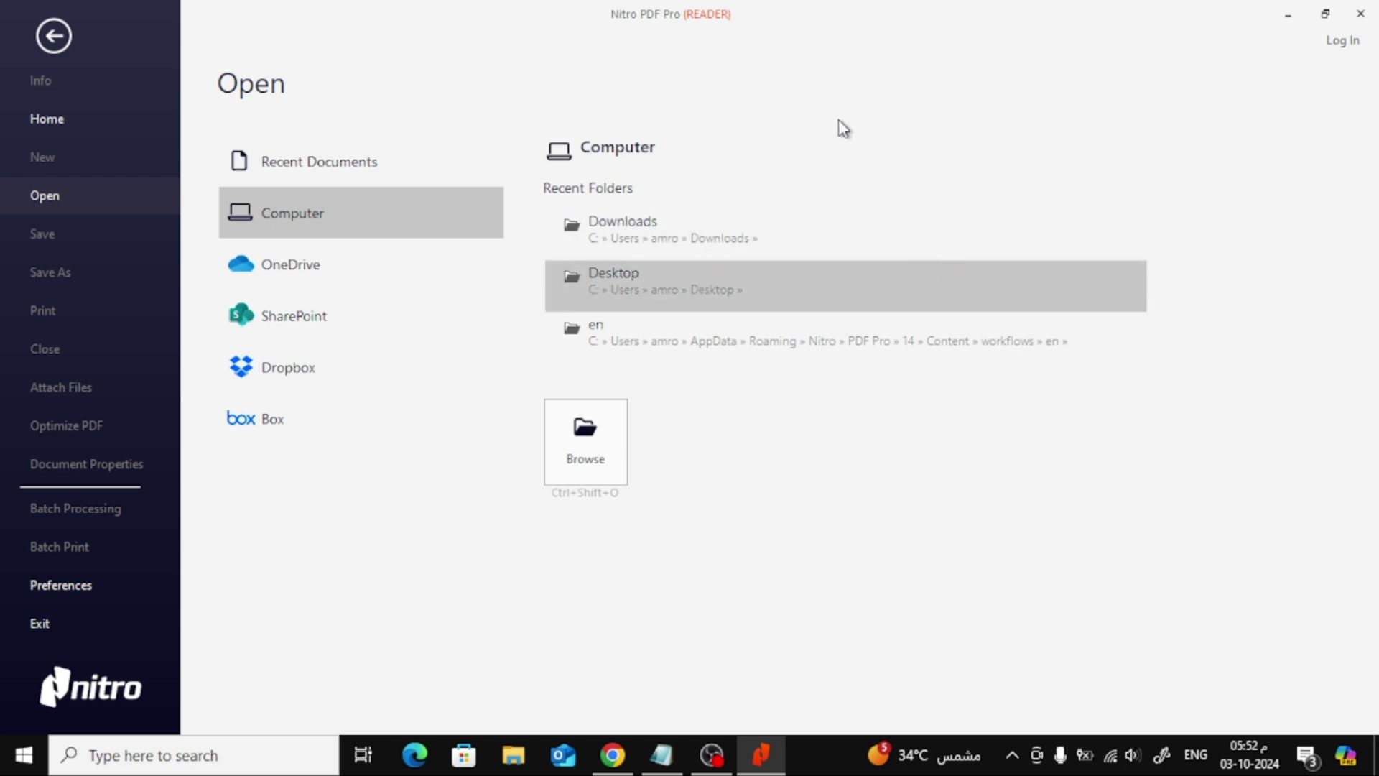
pyautogui.click(906, 263)
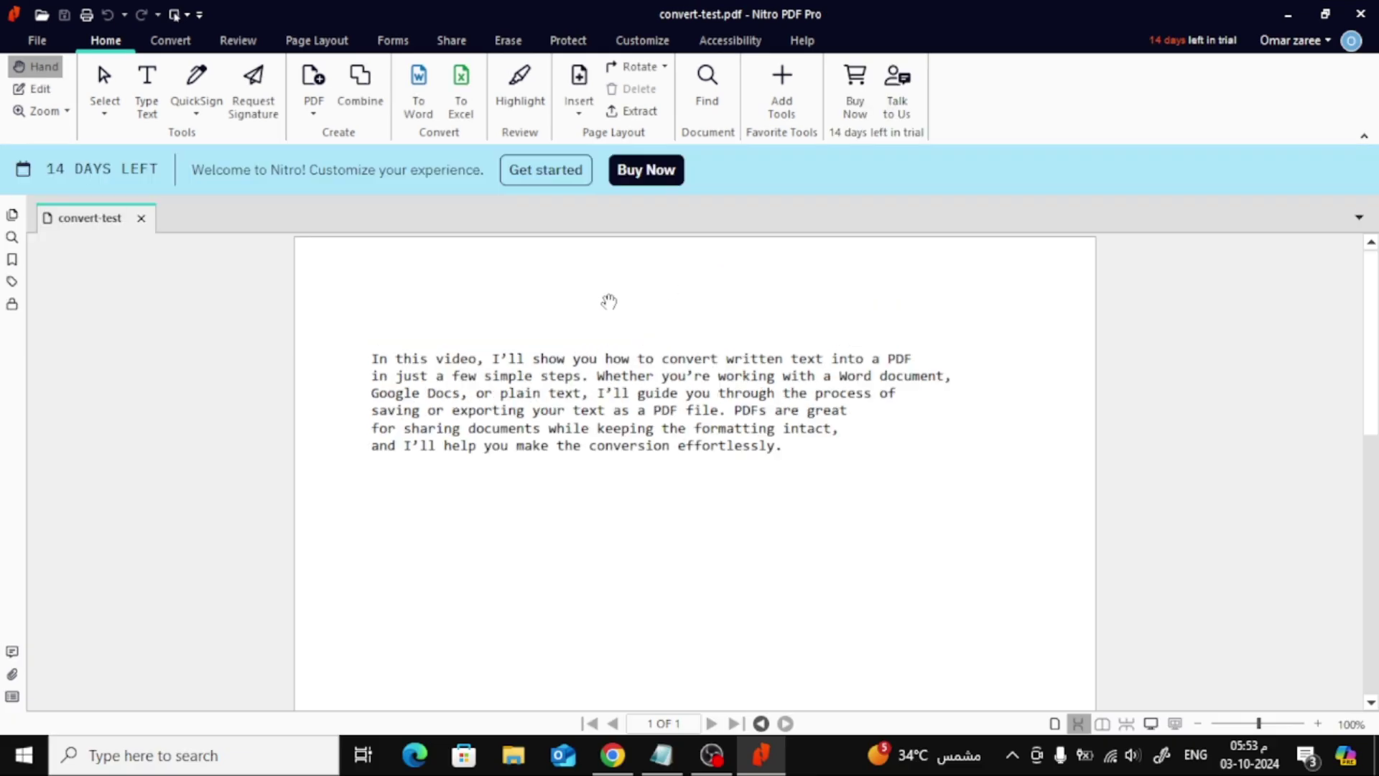
# Step: In Edit mode, break the paragraph after 'steps.' and trim the end of 'written'
pyautogui.click(41, 90)
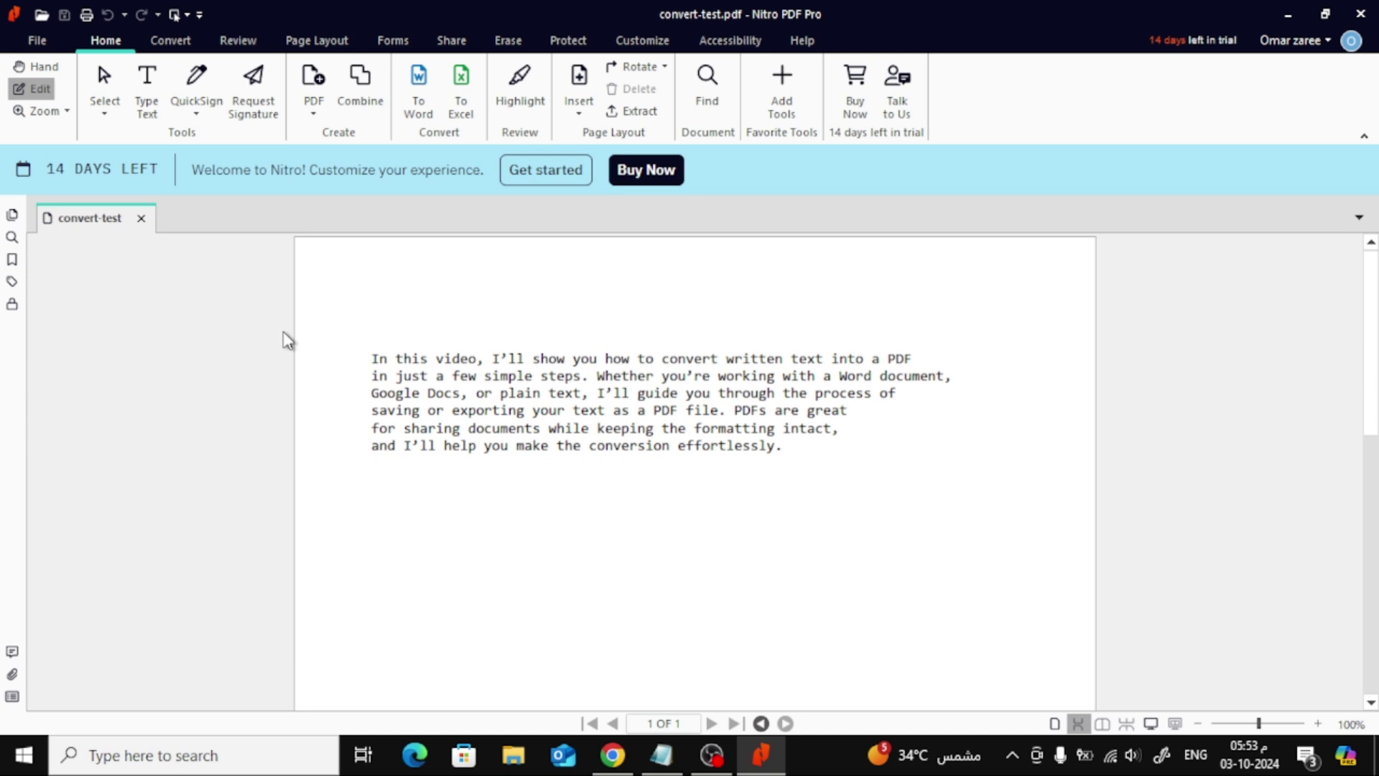
pyautogui.click(418, 375)
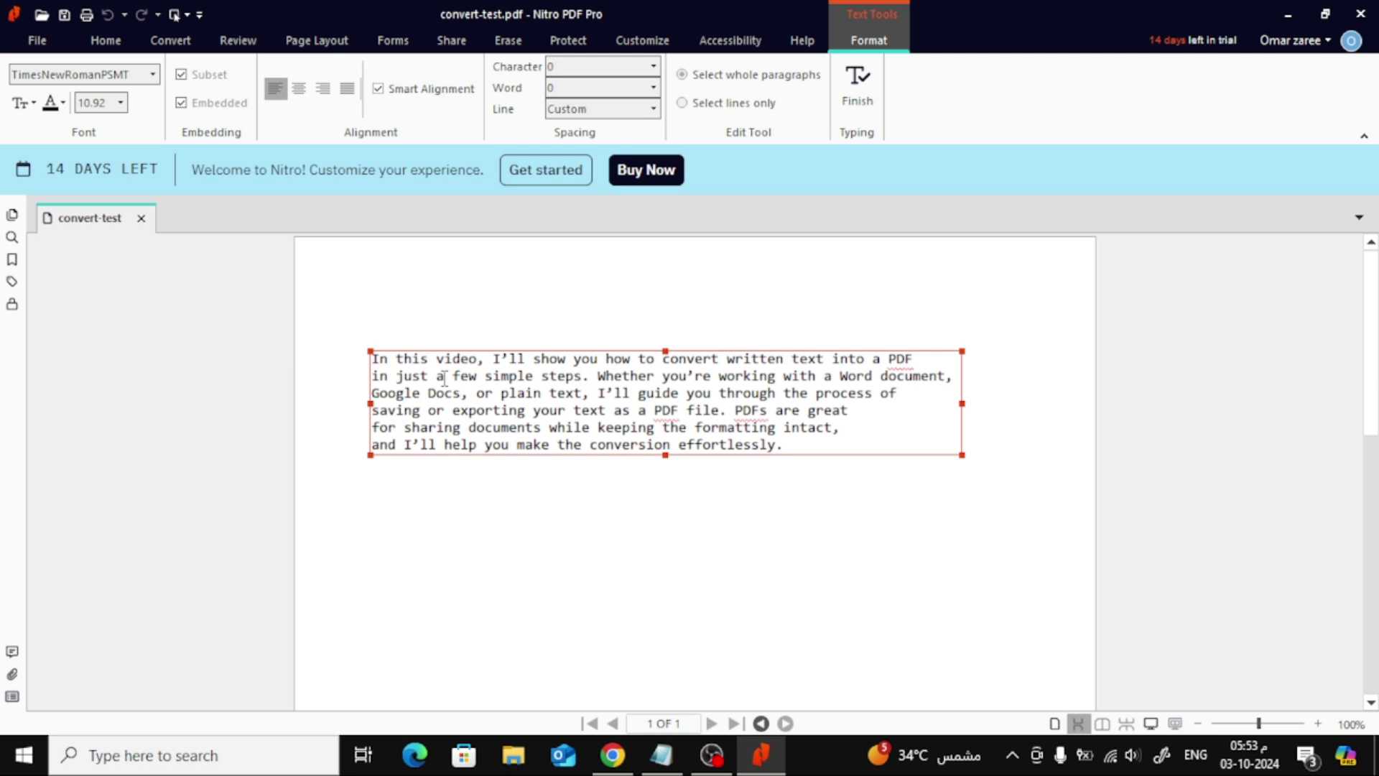
pyautogui.press('Return')
pyautogui.press('Return')
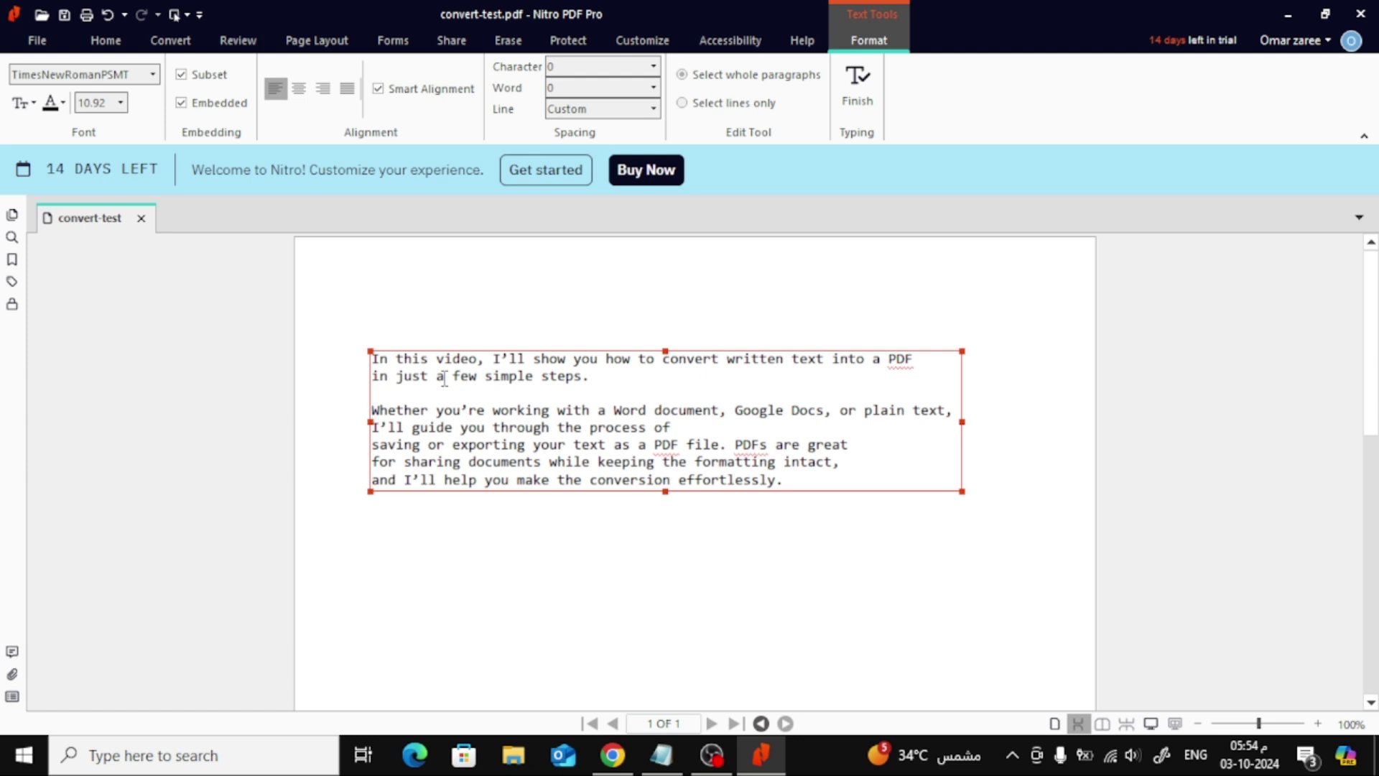
pyautogui.click(785, 358)
pyautogui.press('BackSpace')
pyautogui.press('BackSpace')
pyautogui.press('BackSpace')
# Step: Retype 'ten', then set all the text to TimesNewRomanPS-BoldMT at size 14
pyautogui.write('ten')
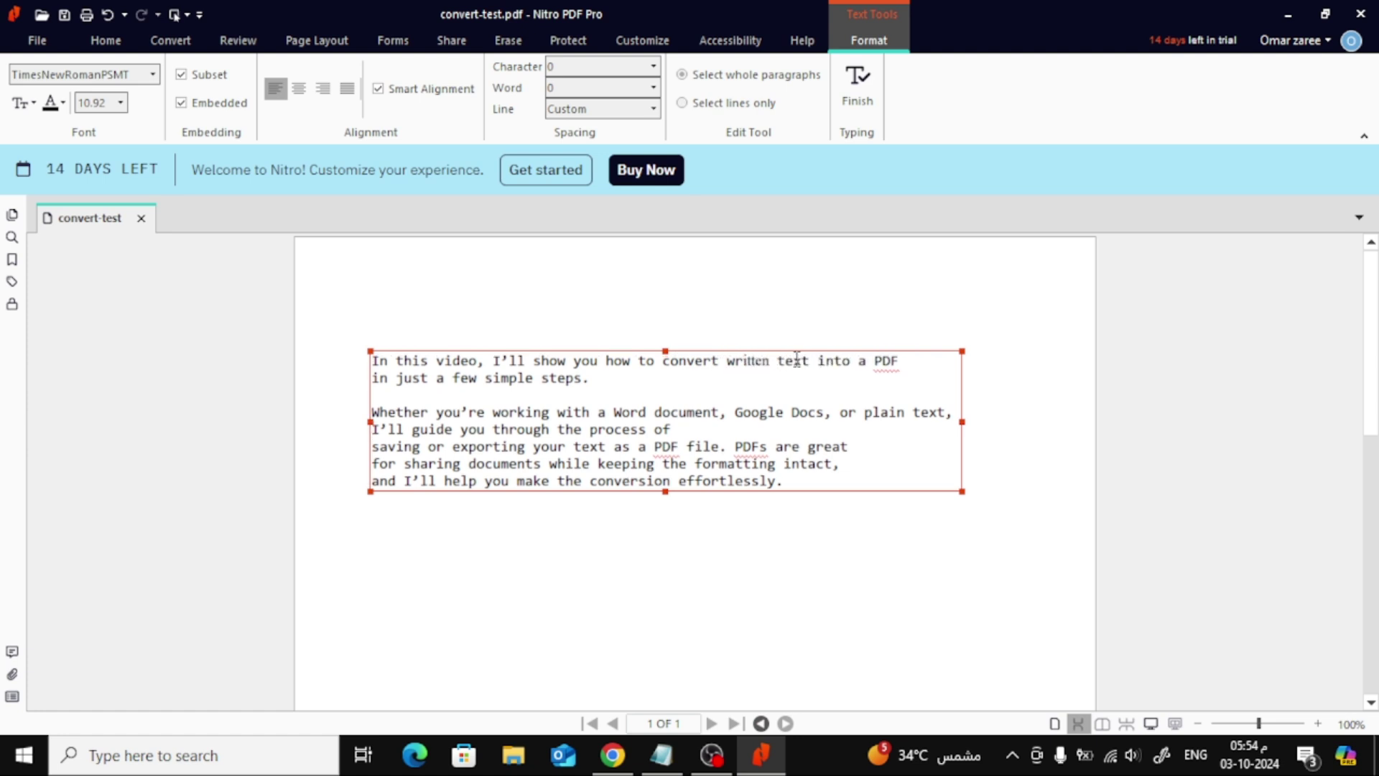
pyautogui.moveTo(786, 481); pyautogui.dragTo(477, 298)
pyautogui.click(513, 303)
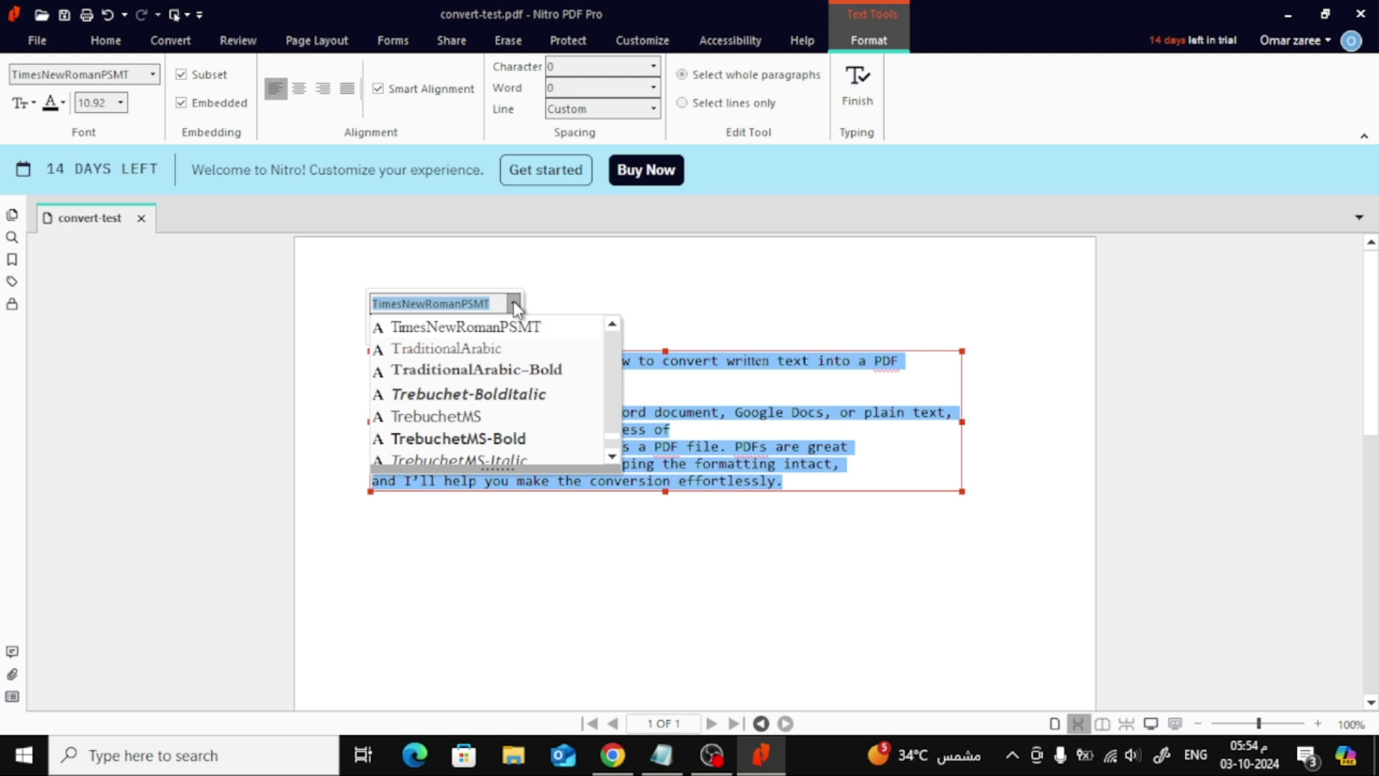
pyautogui.scroll(-1, 512, 408)
pyautogui.scroll(-2, 510, 399)
pyautogui.scroll(-2, 510, 397)
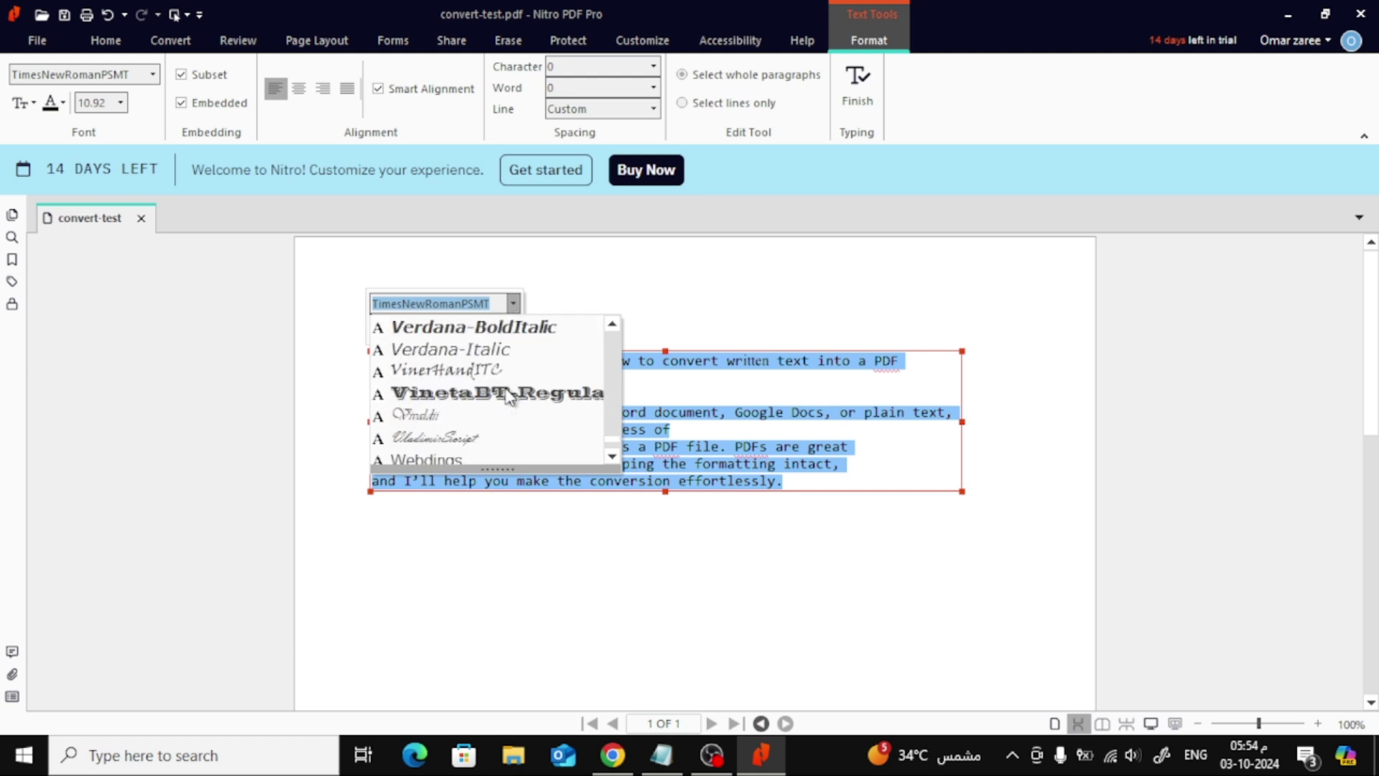
pyautogui.scroll(2, 508, 394)
pyautogui.scroll(2, 508, 392)
pyautogui.click(506, 411)
pyautogui.click(475, 328)
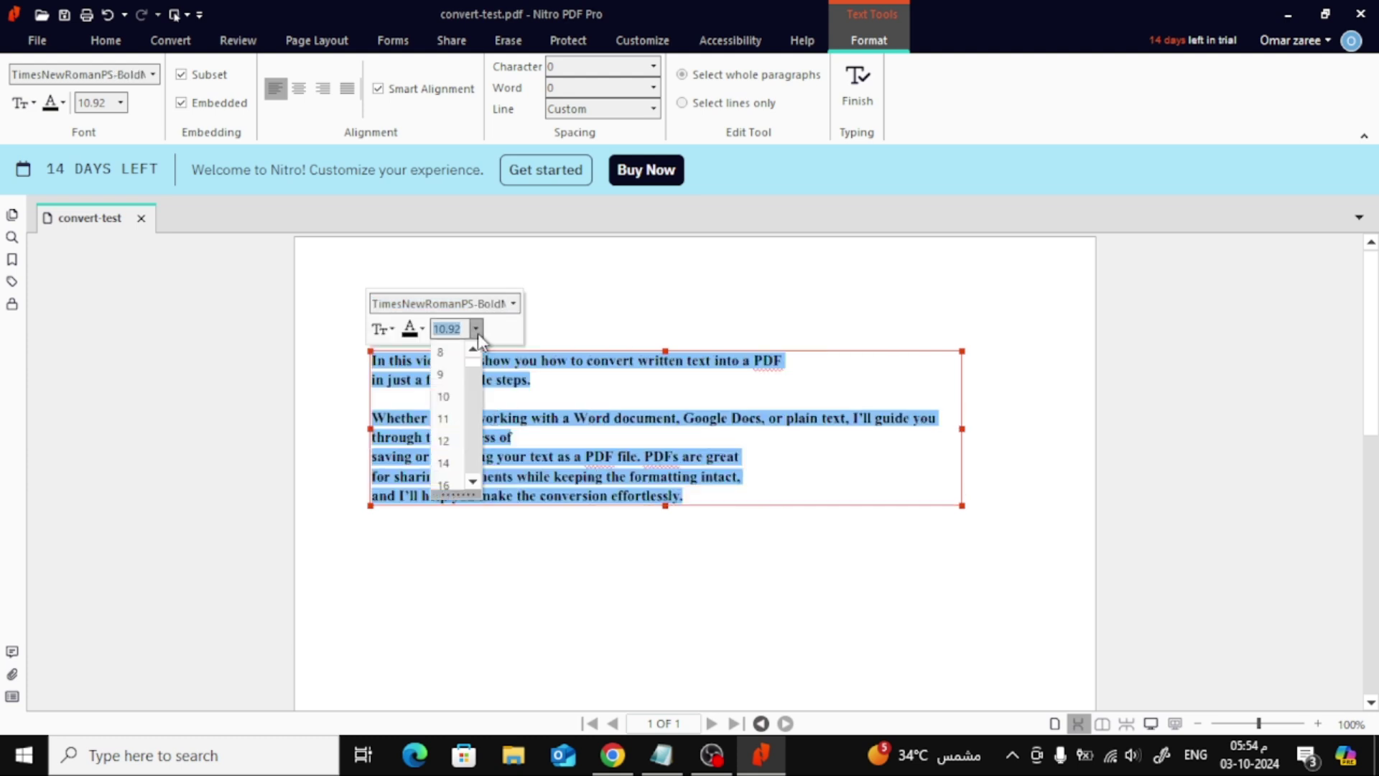
pyautogui.click(456, 476)
# Step: Finish text editing and select each of the two resulting paragraph blocks
pyautogui.click(535, 388)
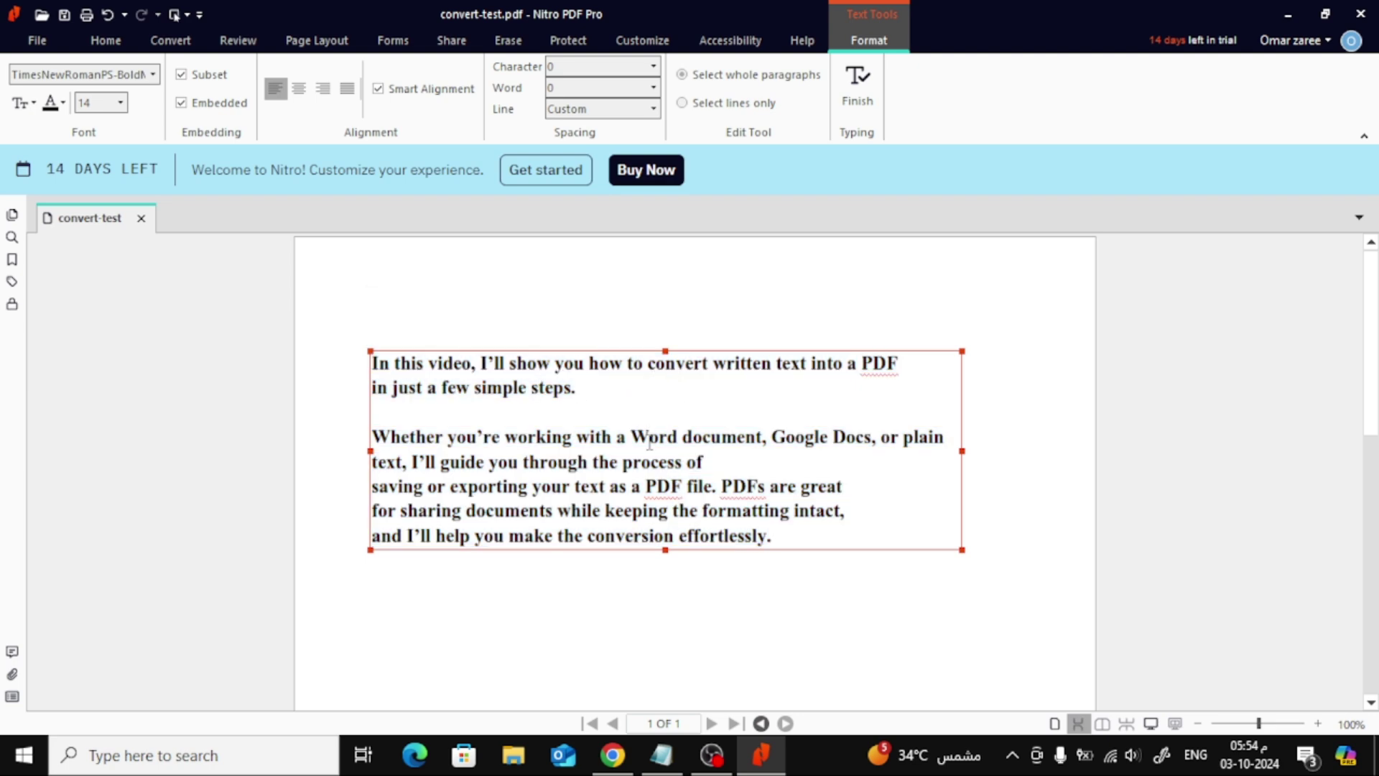
pyautogui.click(748, 598)
pyautogui.click(766, 486)
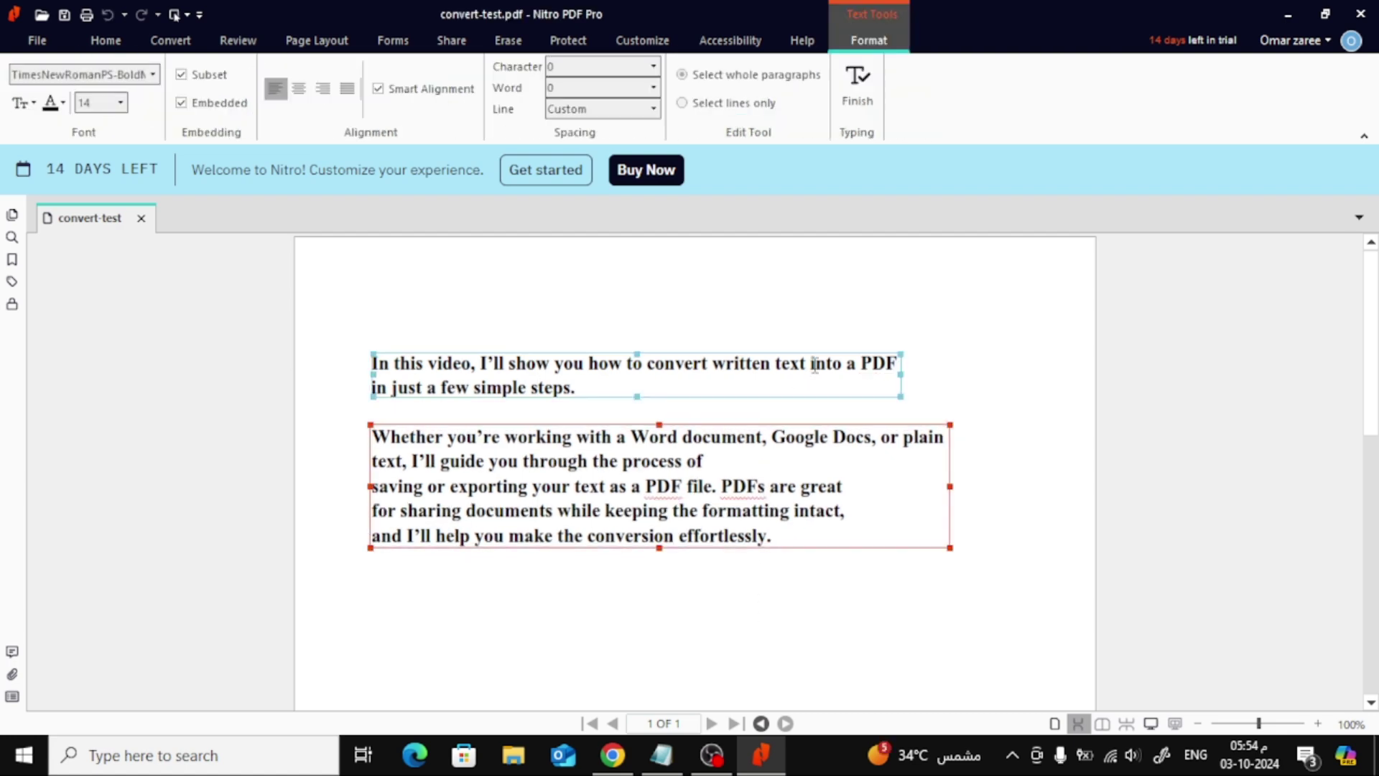
pyautogui.click(732, 365)
# Step: Move the second paragraph lower and shift the first to match its left edge
pyautogui.click(745, 335)
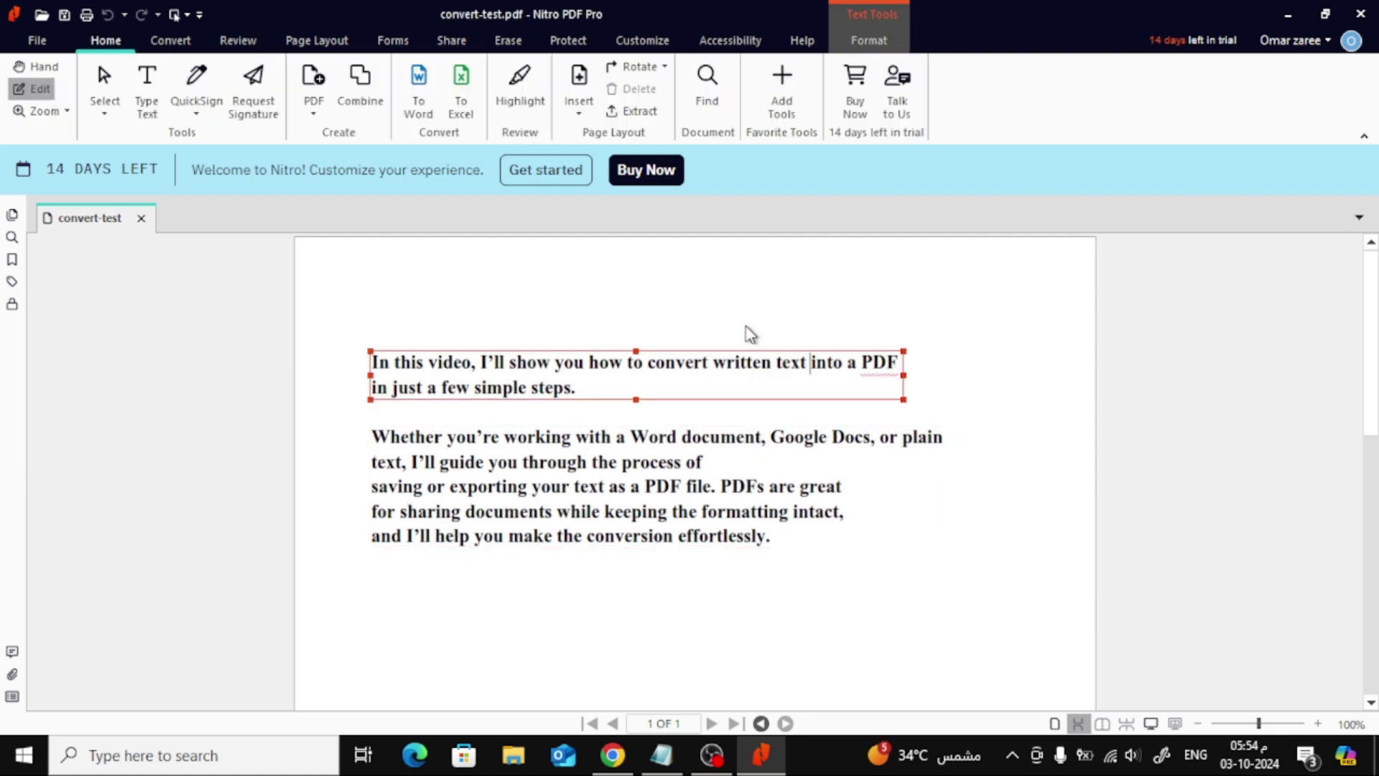
pyautogui.moveTo(586, 354); pyautogui.dragTo(616, 364)
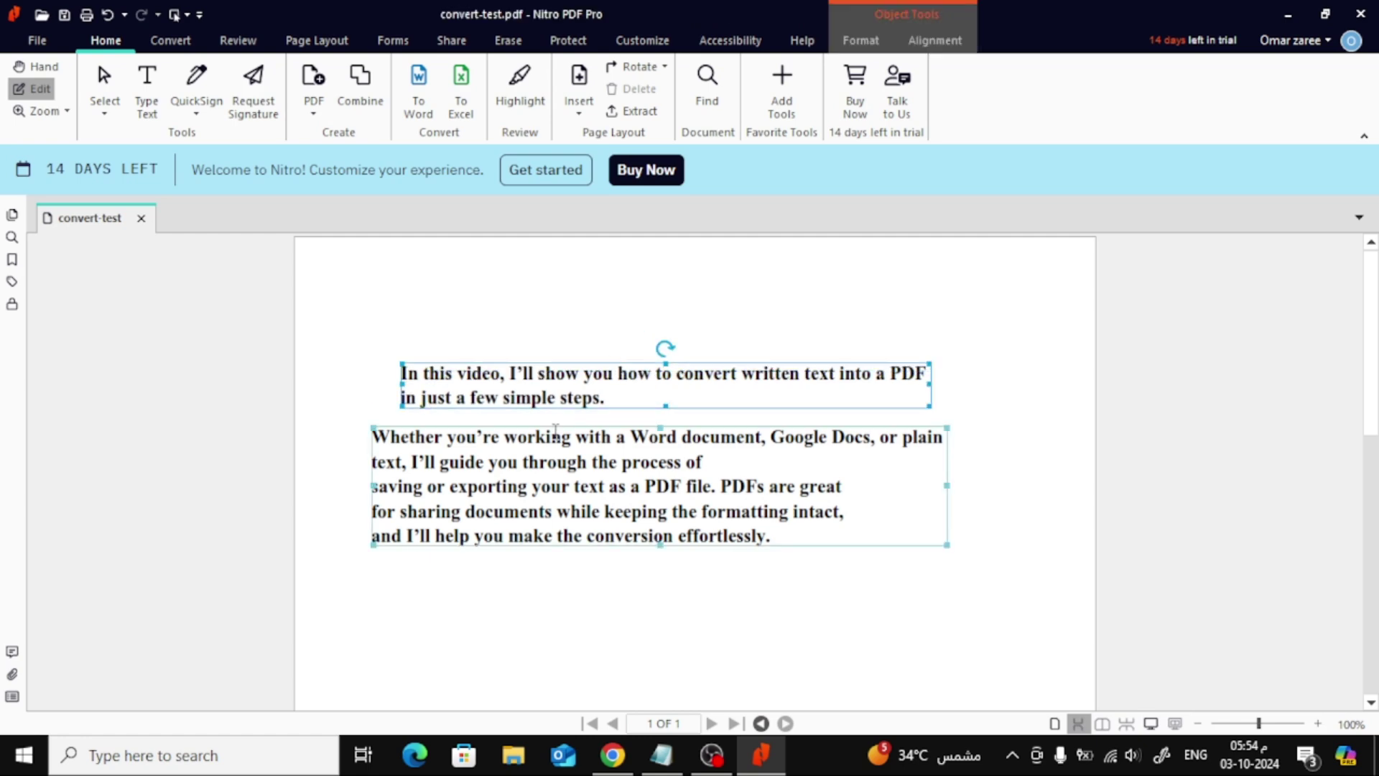
pyautogui.click(560, 427)
pyautogui.click(449, 591)
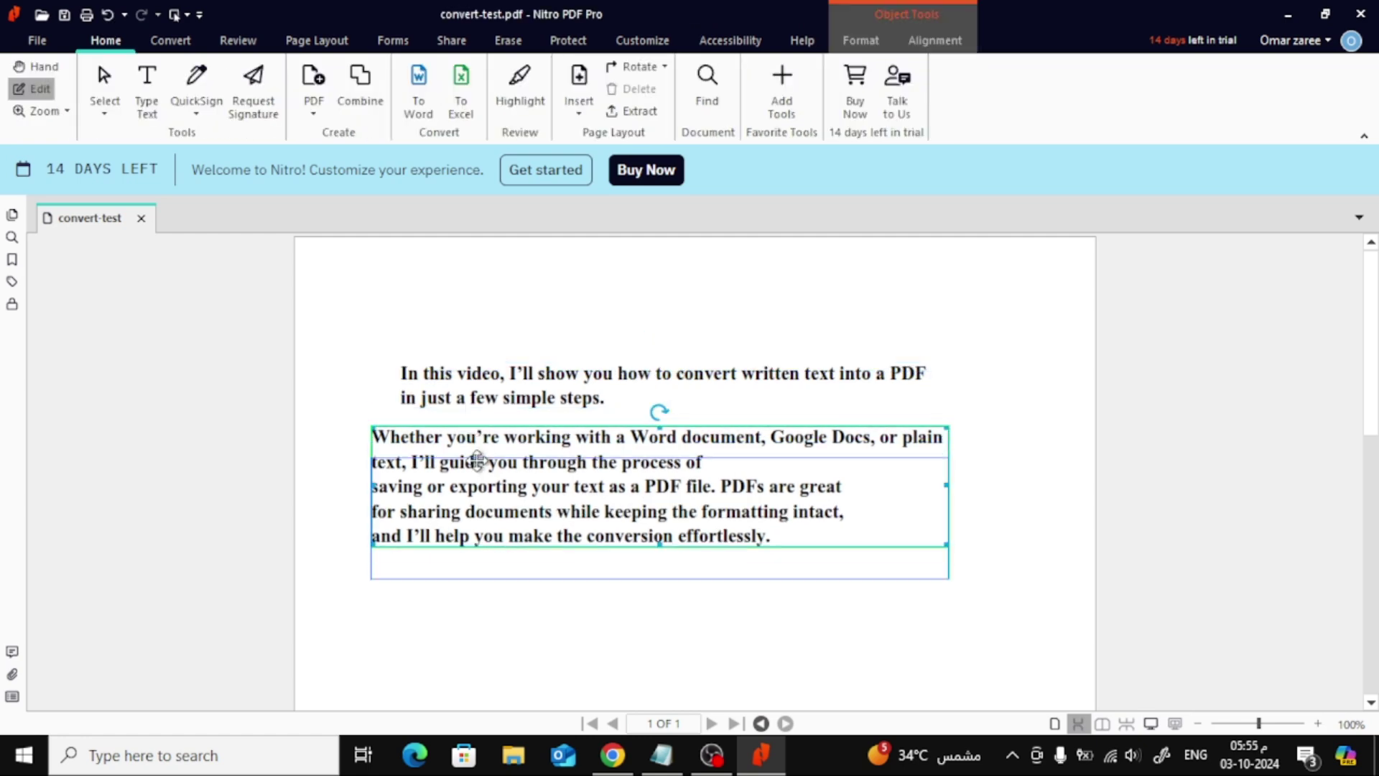
pyautogui.moveTo(437, 459); pyautogui.dragTo(438, 491)
pyautogui.moveTo(631, 367); pyautogui.dragTo(594, 389)
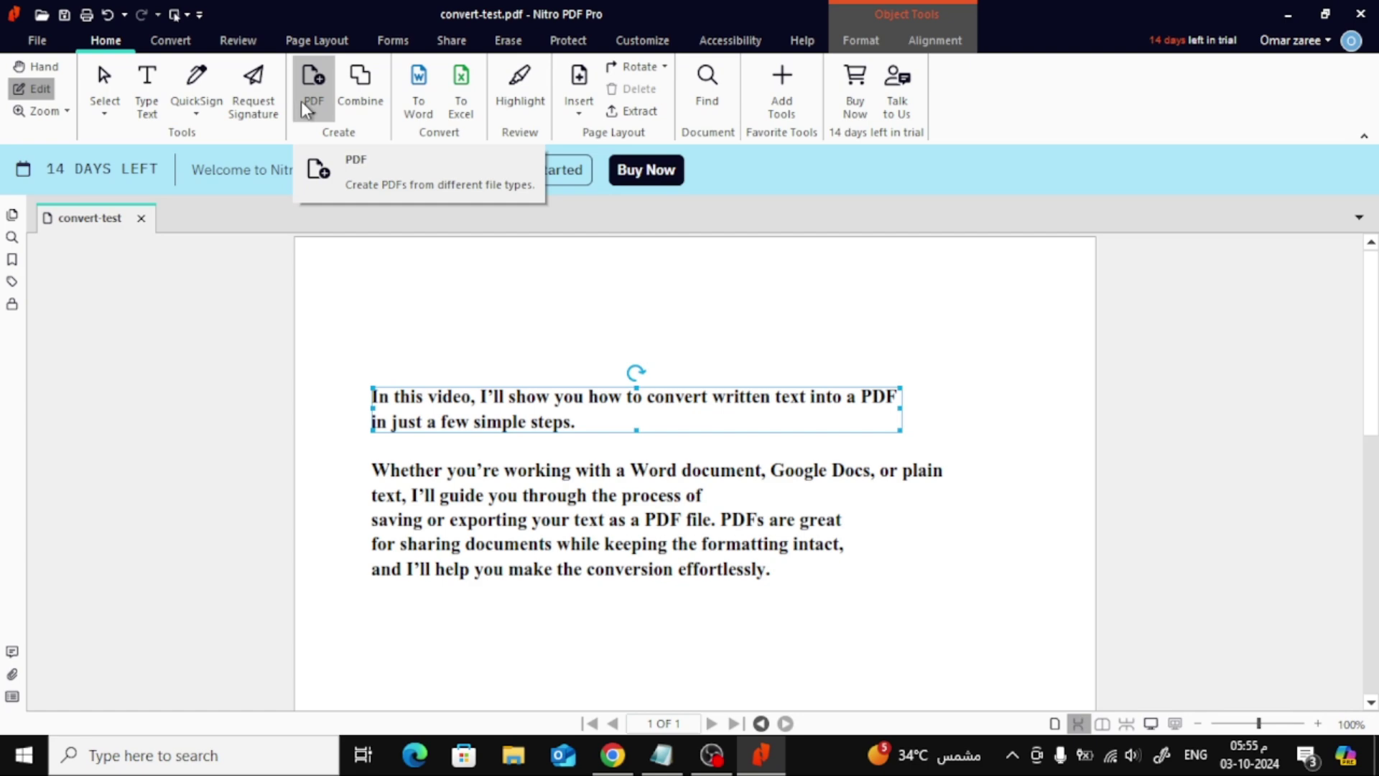
# Step: Open Combine Files from the PDF menu, close it unused, and show the Convert tab
pyautogui.click(313, 113)
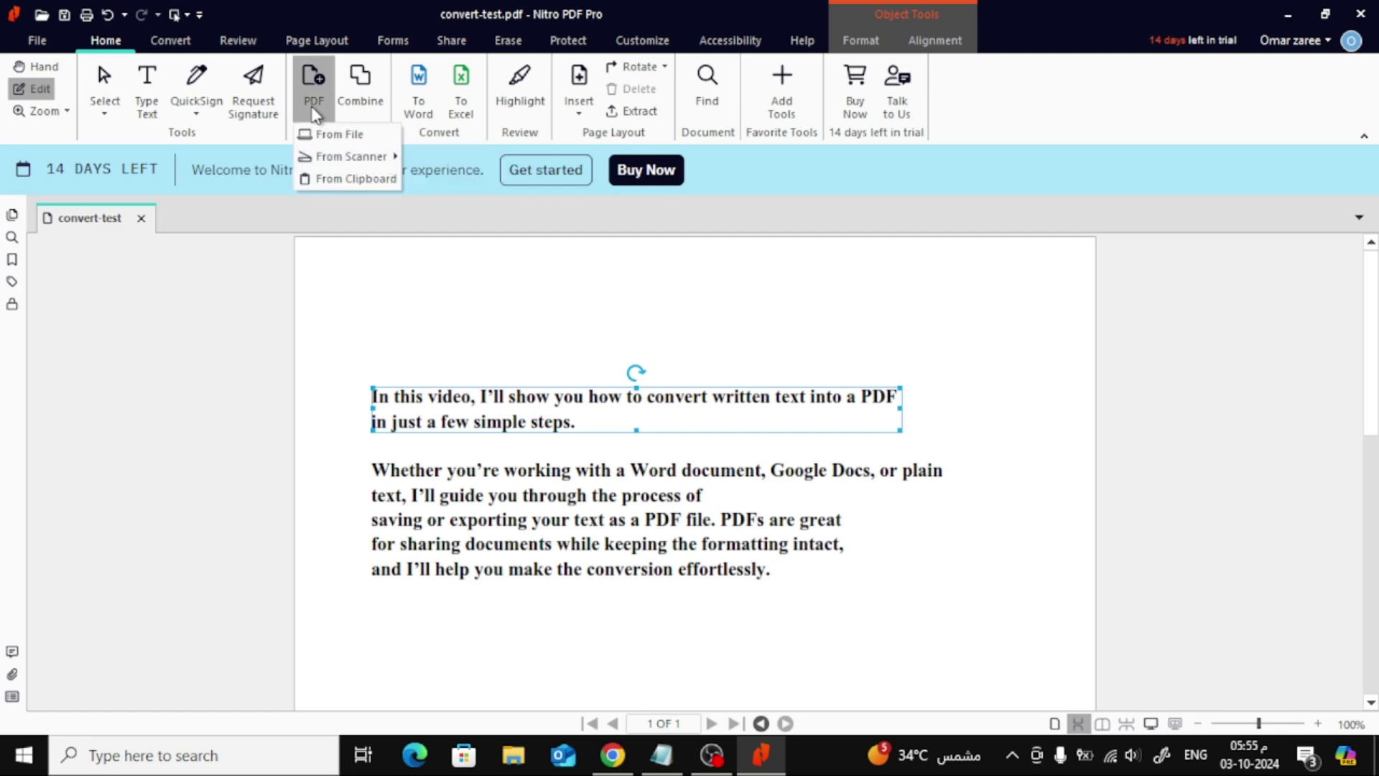
pyautogui.click(360, 105)
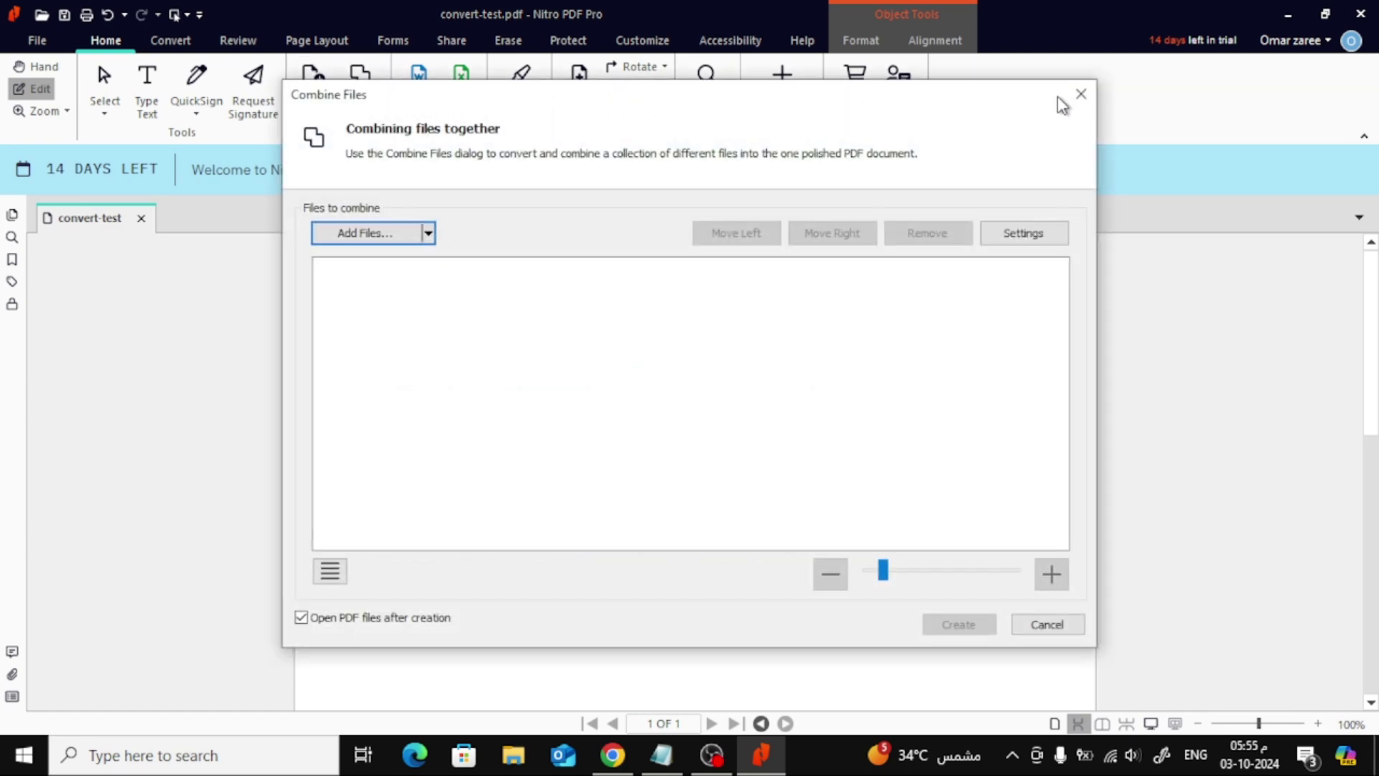
pyautogui.click(1079, 94)
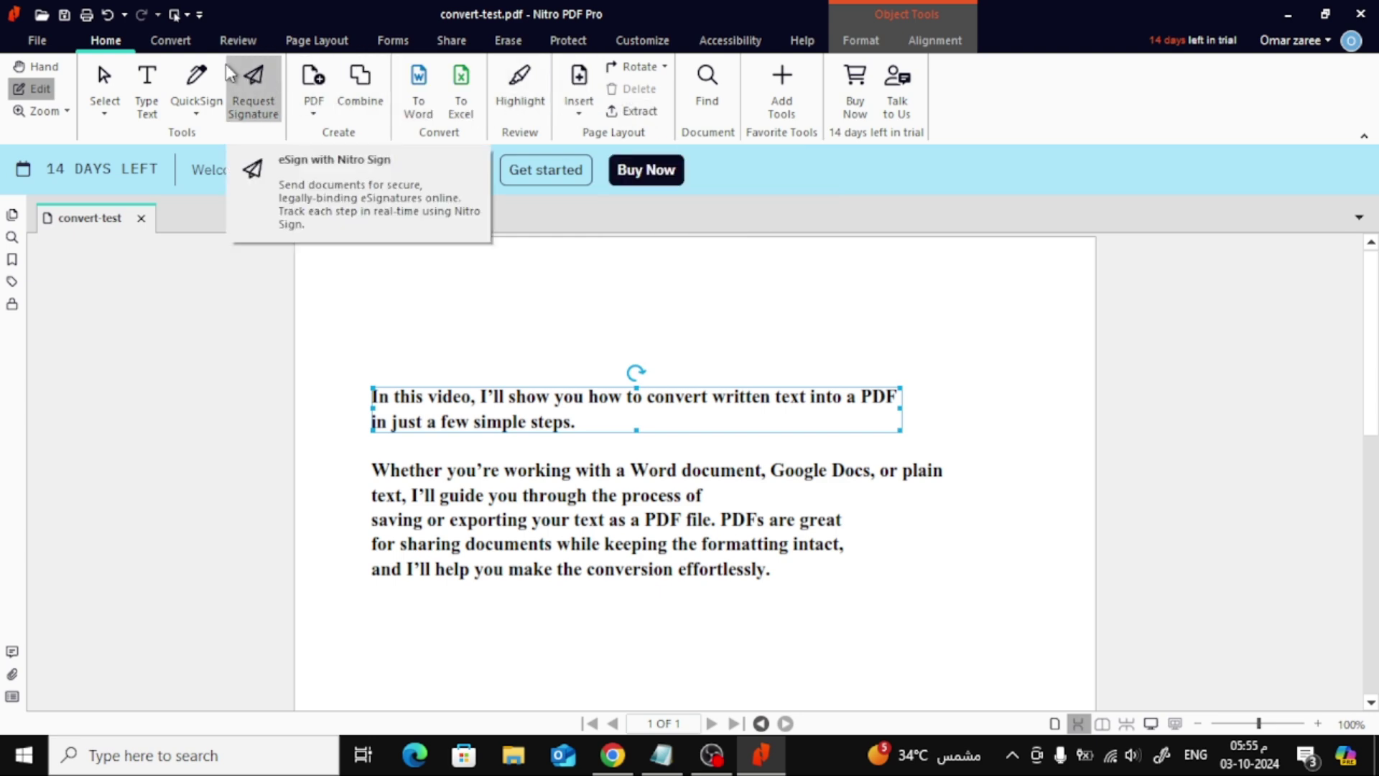
pyautogui.click(165, 47)
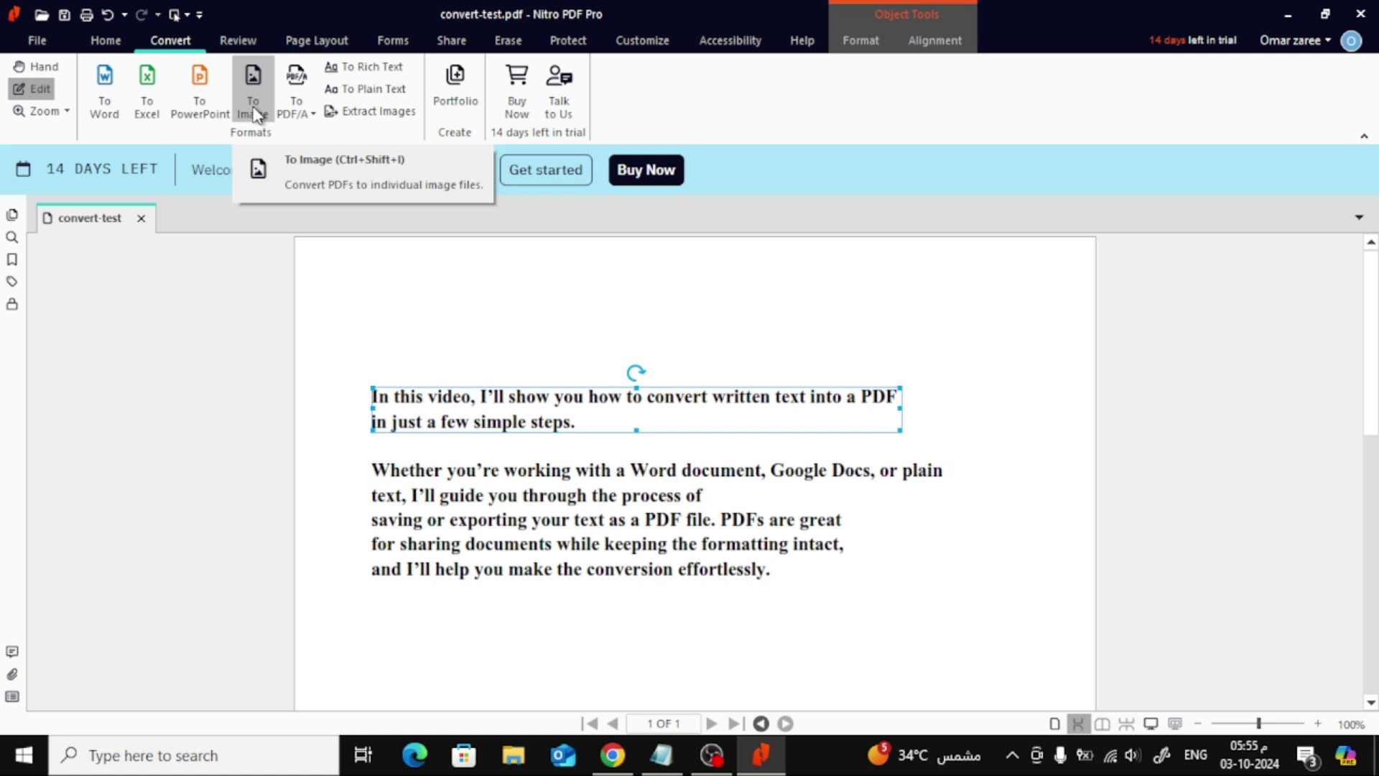
# Step: Browse the Review and Page Layout tabs, ending on the Forms tab
pyautogui.click(252, 43)
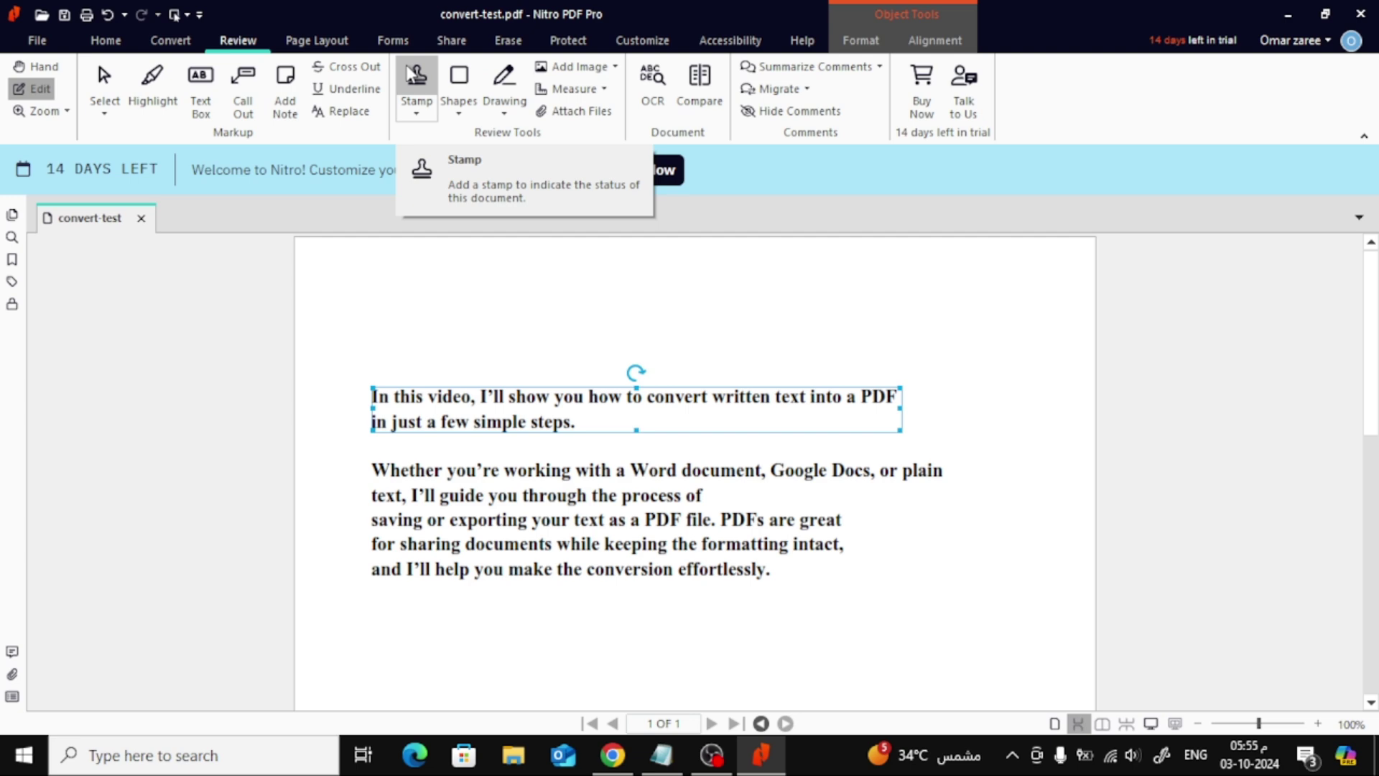
pyautogui.click(316, 43)
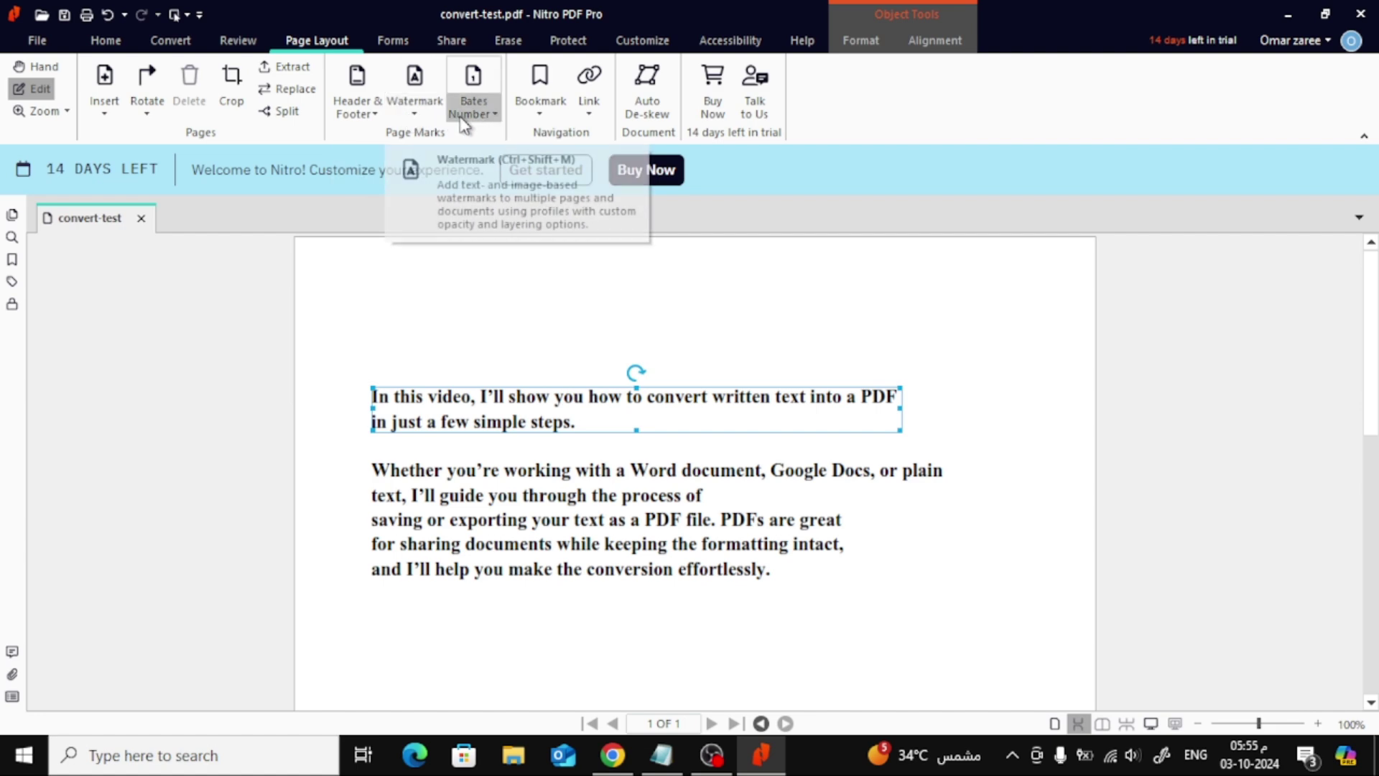
pyautogui.click(400, 45)
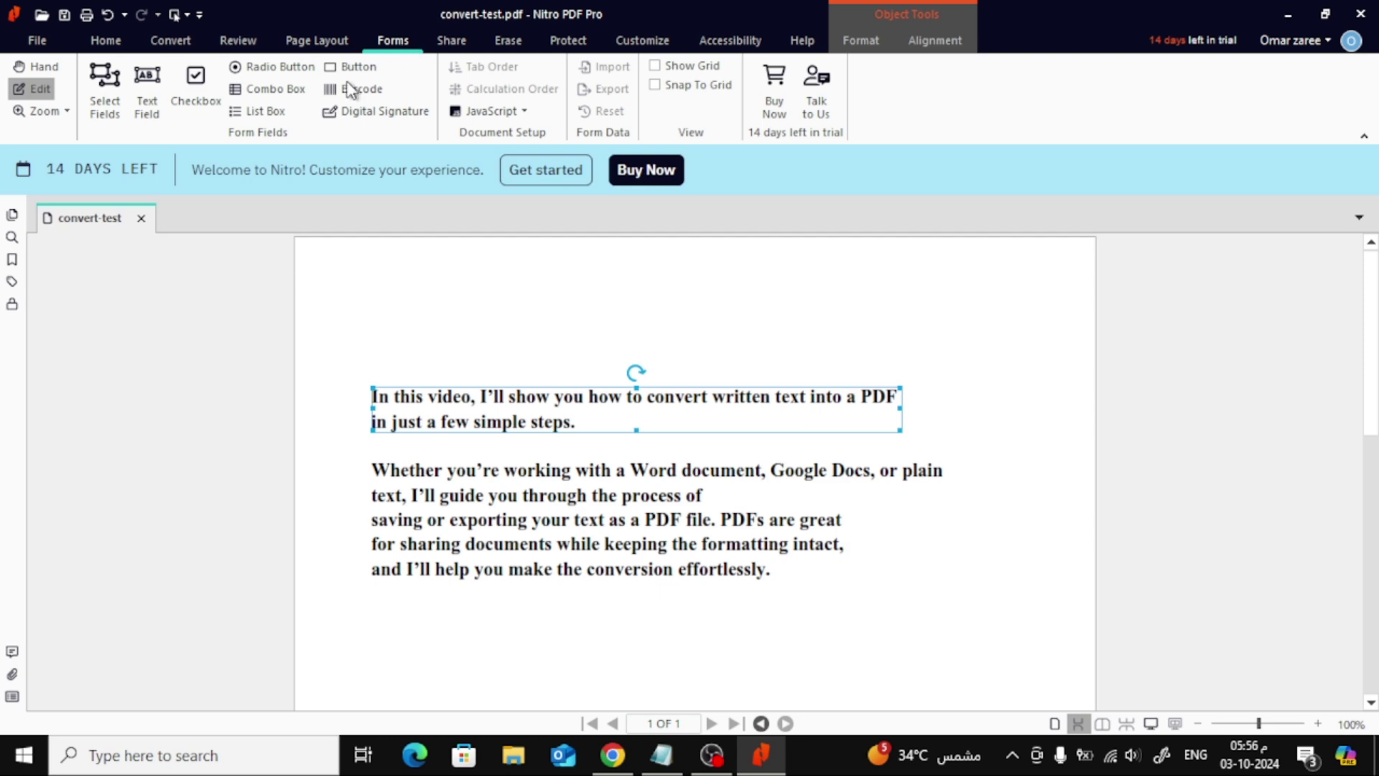
# Step: Draw a Text1 text field just above the first paragraph
pyautogui.click(148, 97)
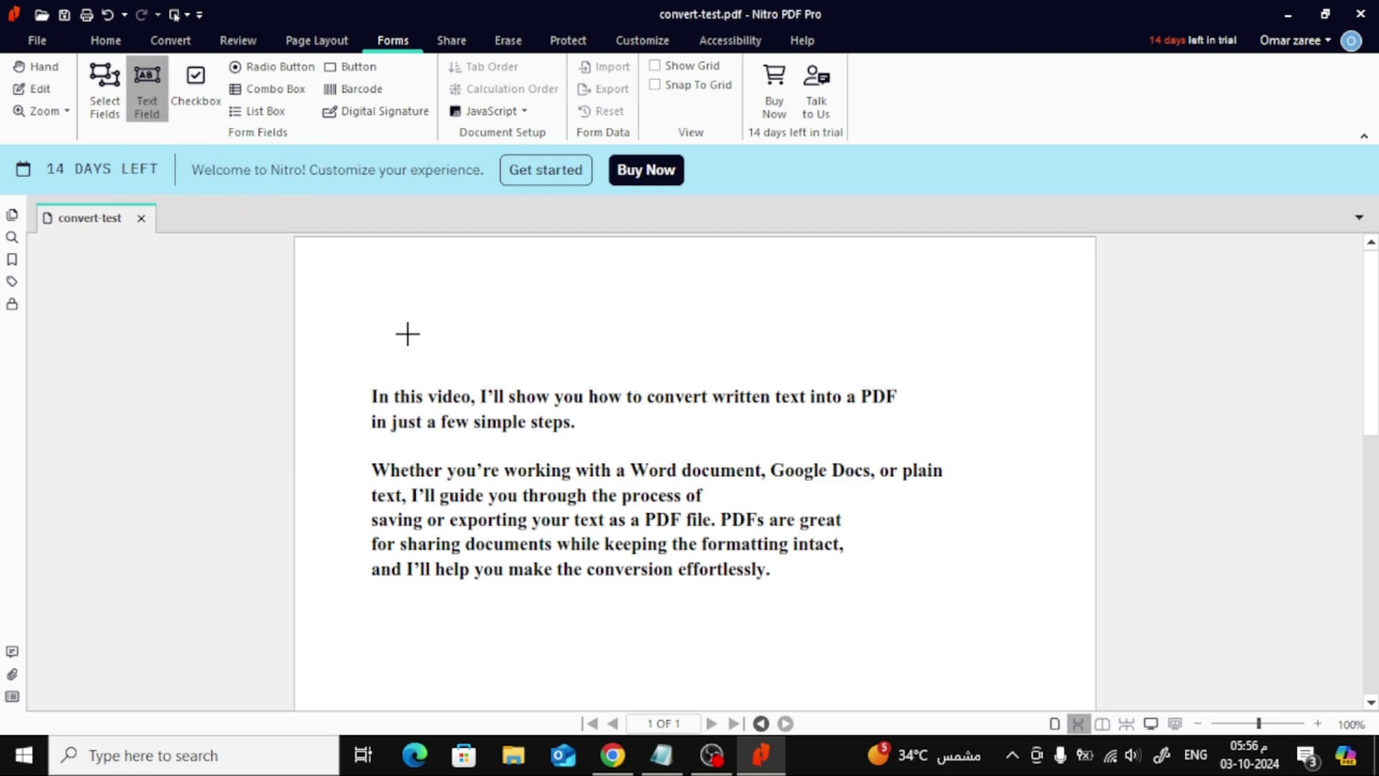
pyautogui.moveTo(360, 327); pyautogui.dragTo(494, 366)
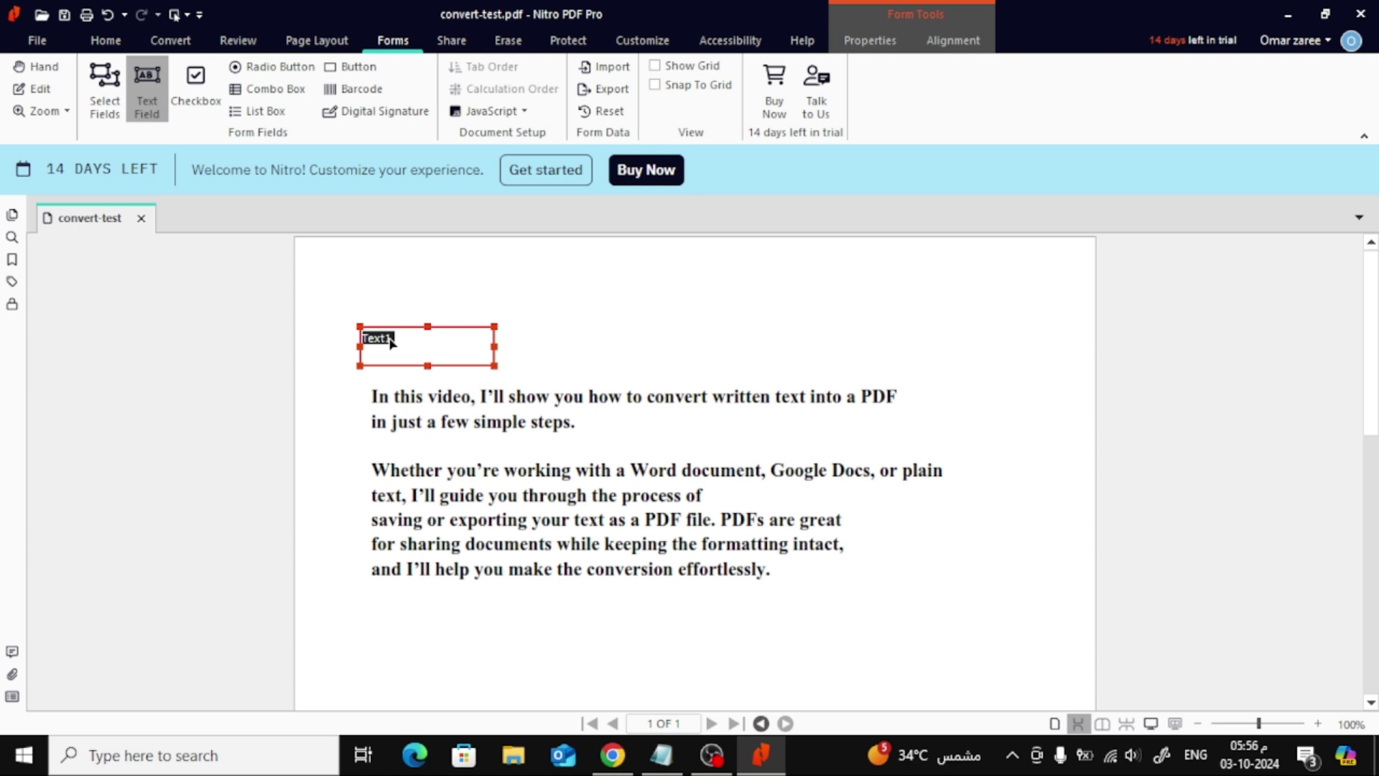
pyautogui.click(529, 321)
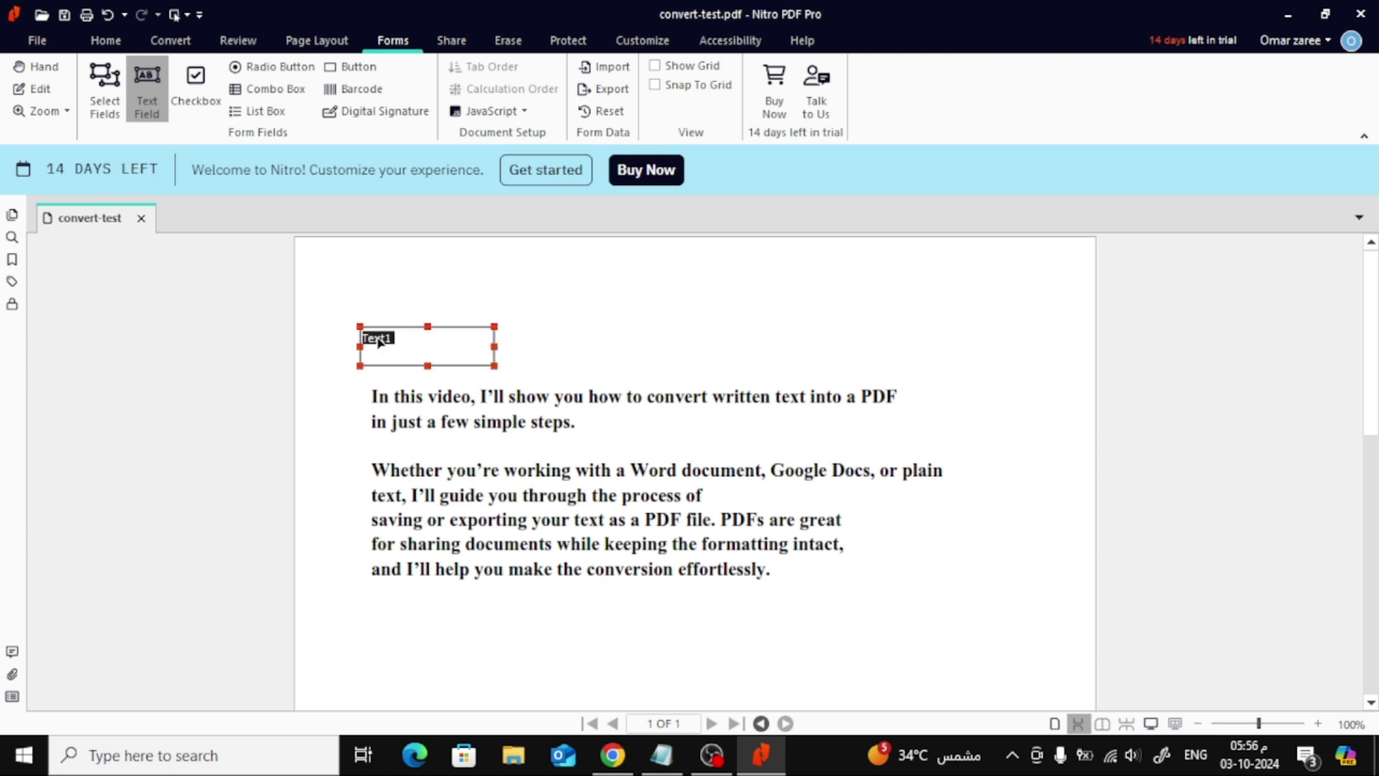
pyautogui.click(393, 40)
# Step: Look through the Share, Redact, Protect and Customize tabs, then return to Home
pyautogui.click(451, 41)
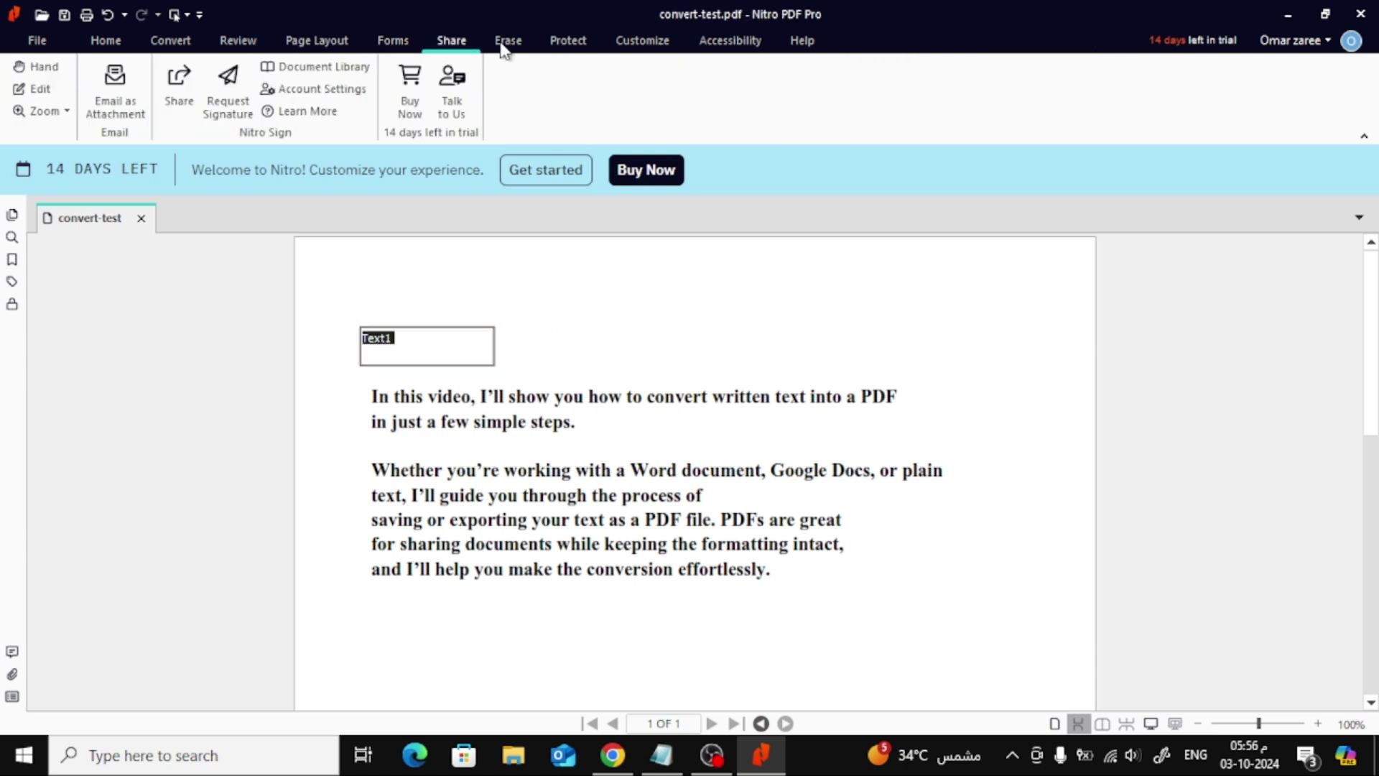
pyautogui.click(505, 43)
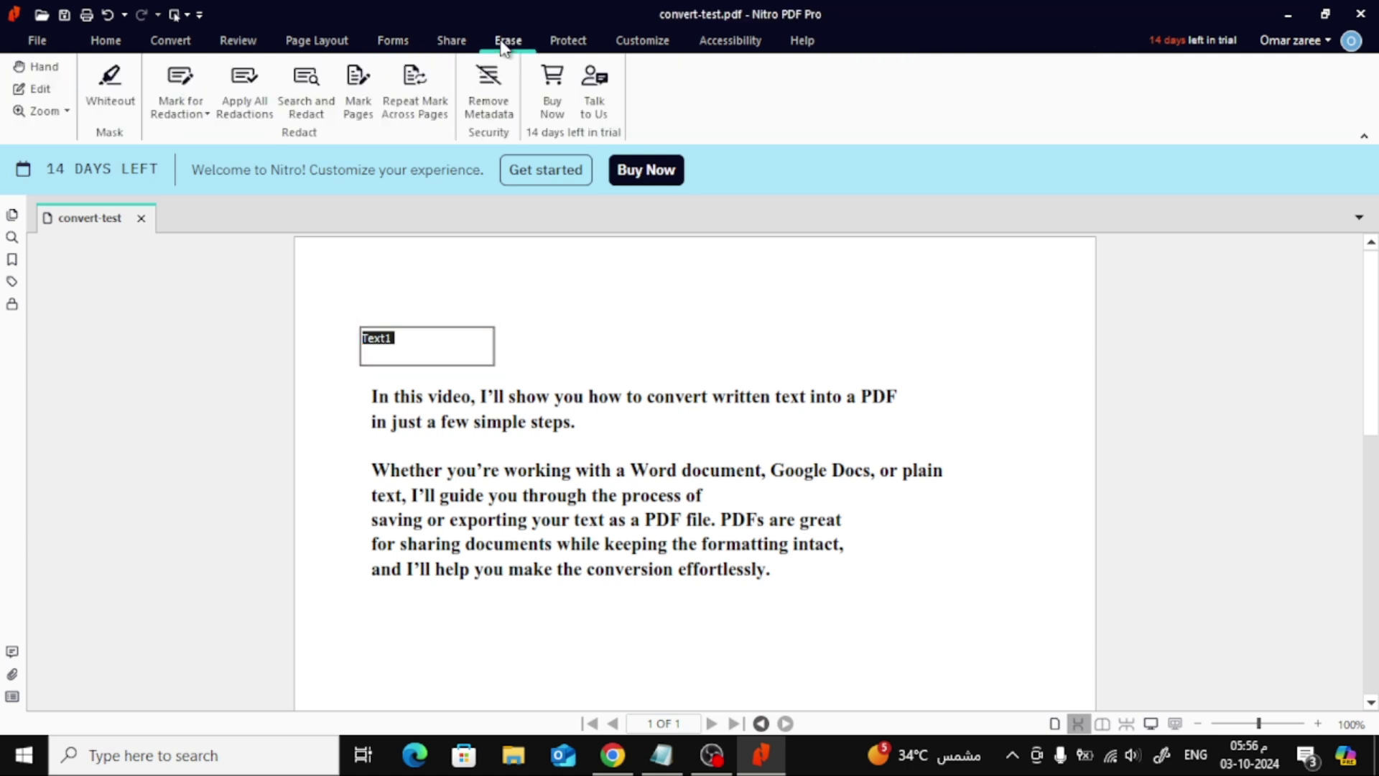
pyautogui.click(564, 43)
pyautogui.click(657, 43)
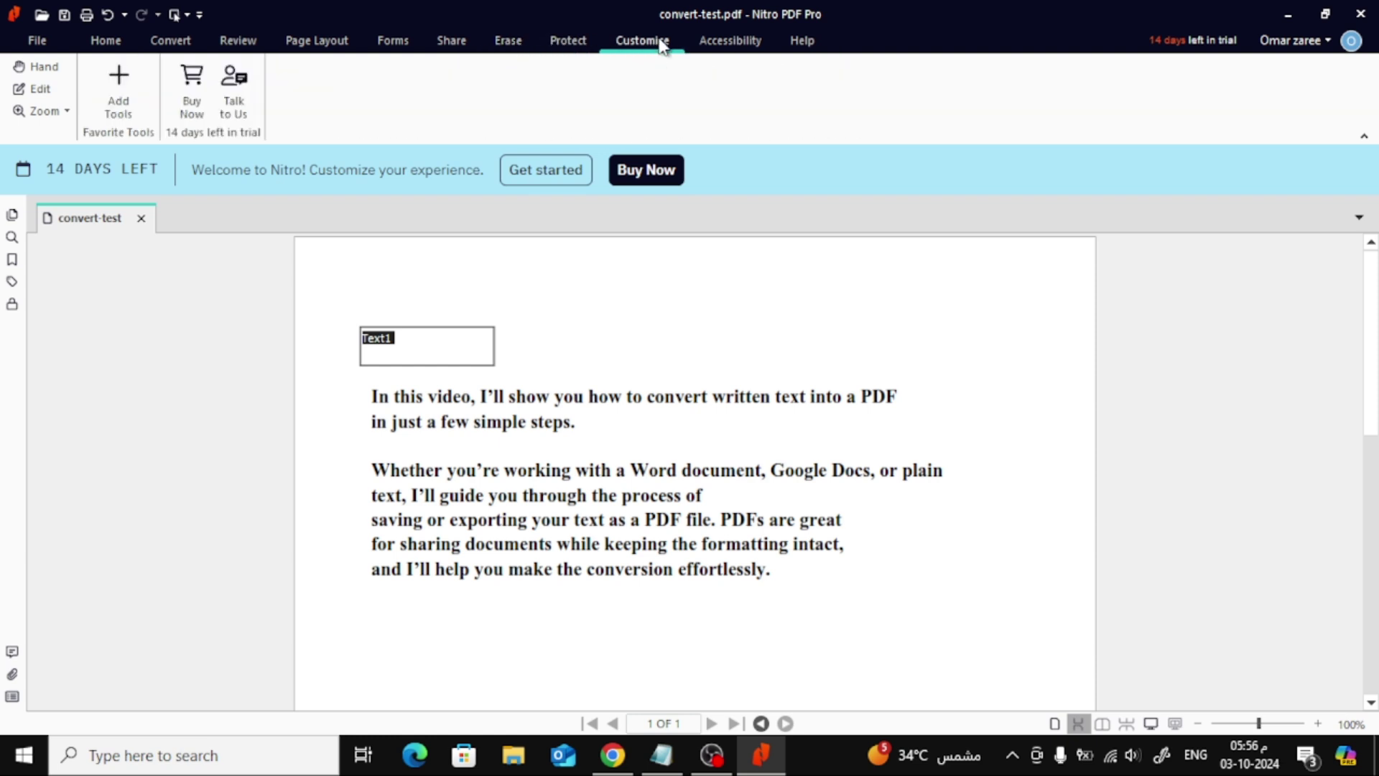
pyautogui.click(575, 47)
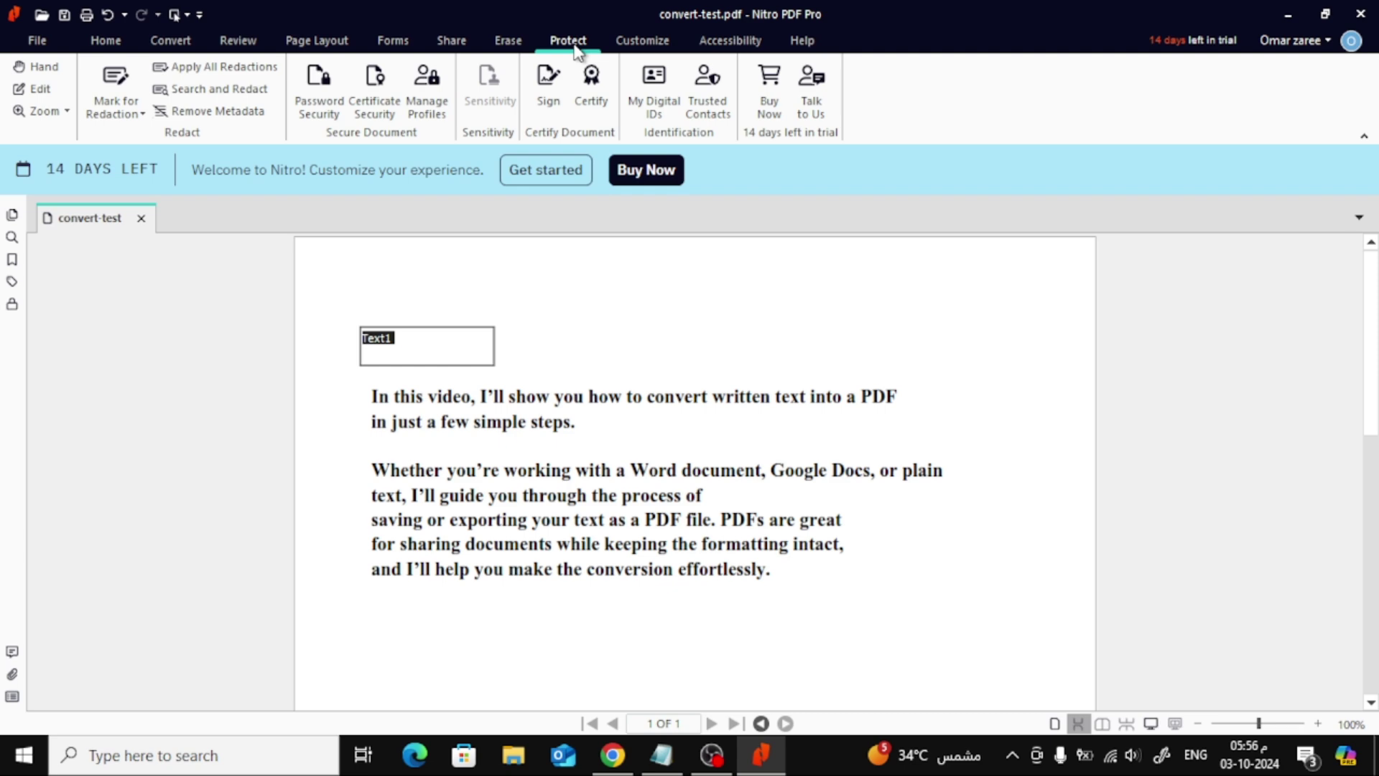
pyautogui.click(105, 40)
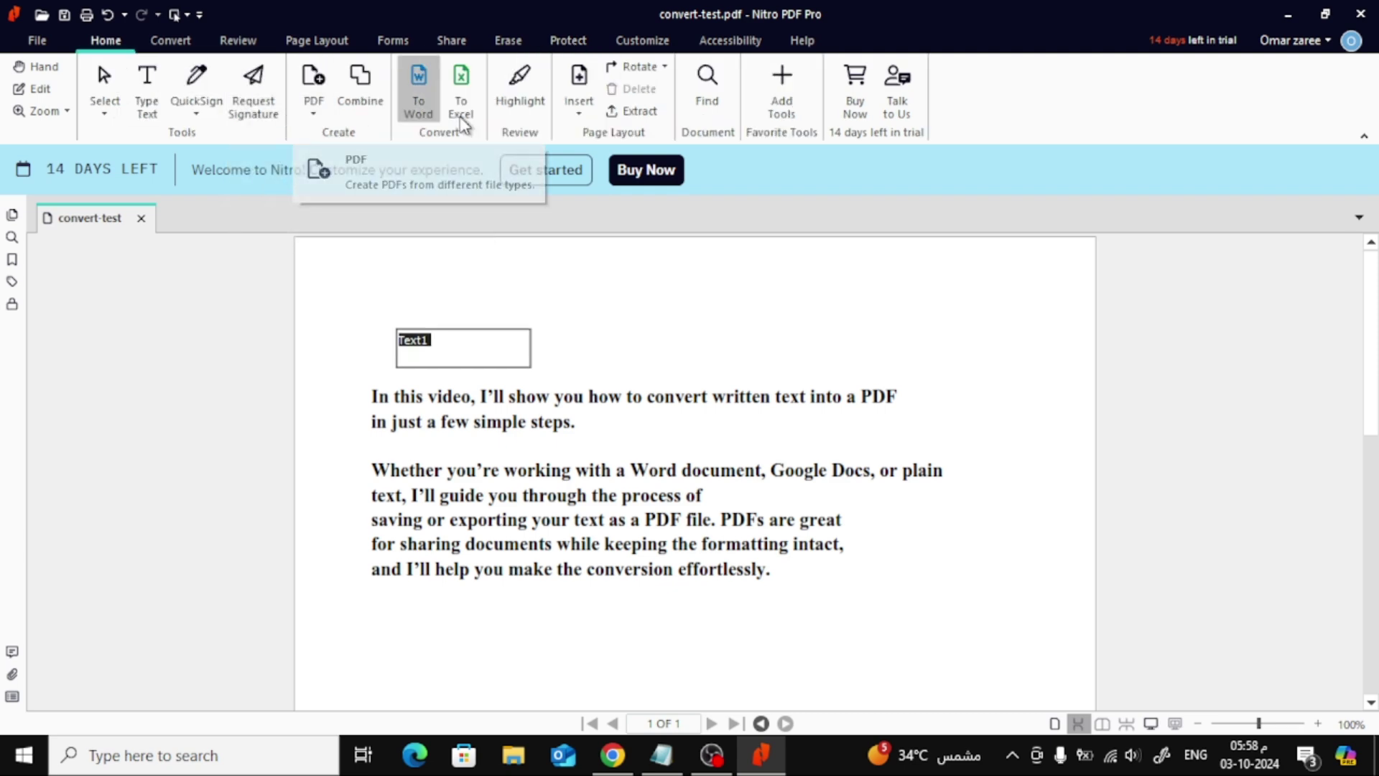
# Step: Insert Book1.pdf from the Desktop after the current page using Insert from File
pyautogui.click(571, 122)
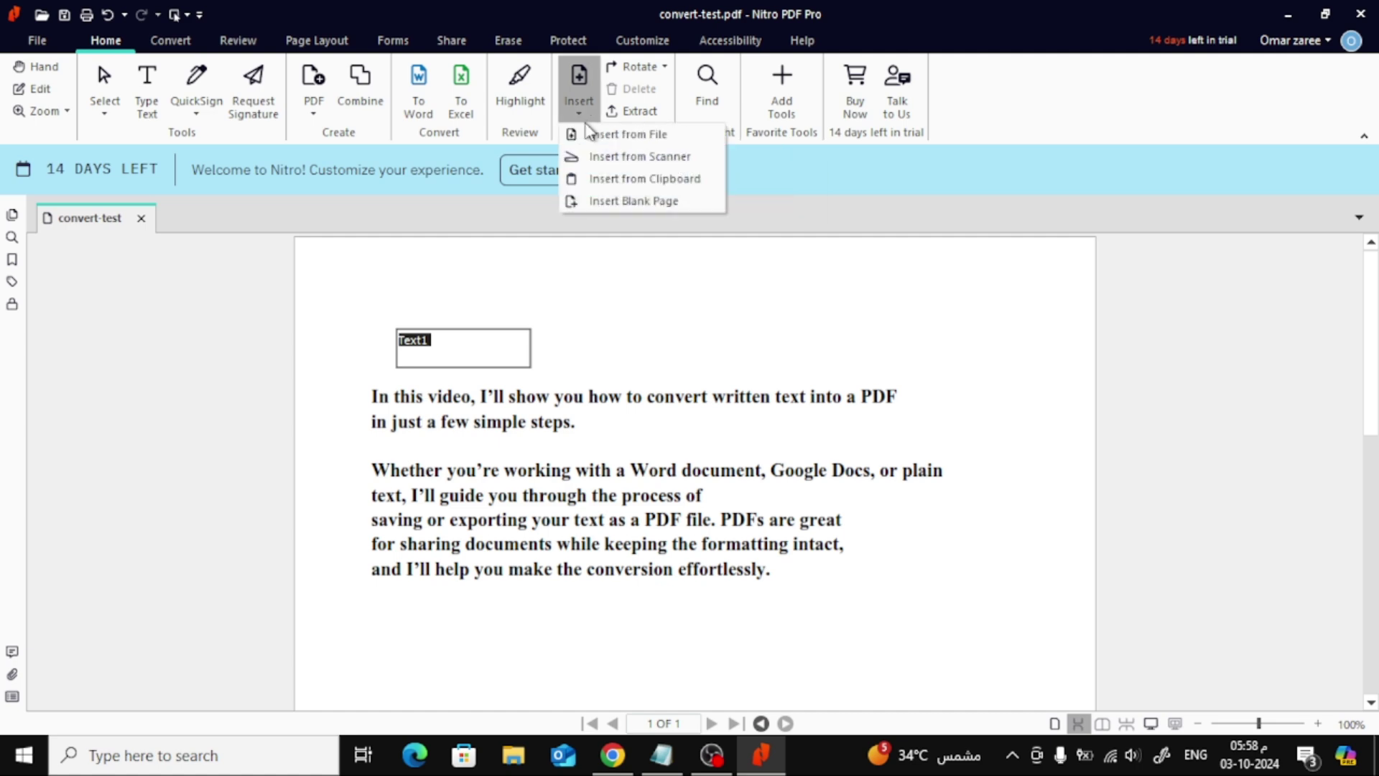
pyautogui.click(609, 135)
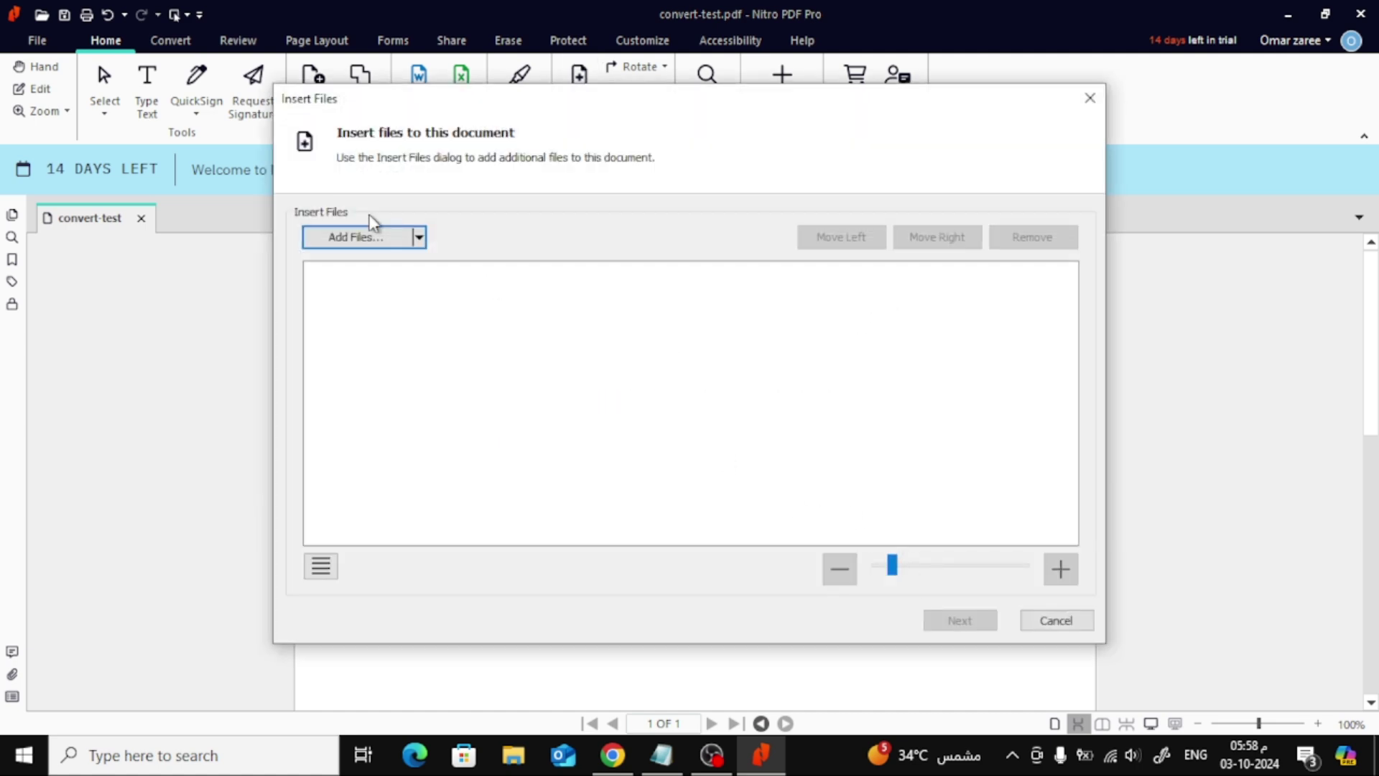
pyautogui.click(344, 240)
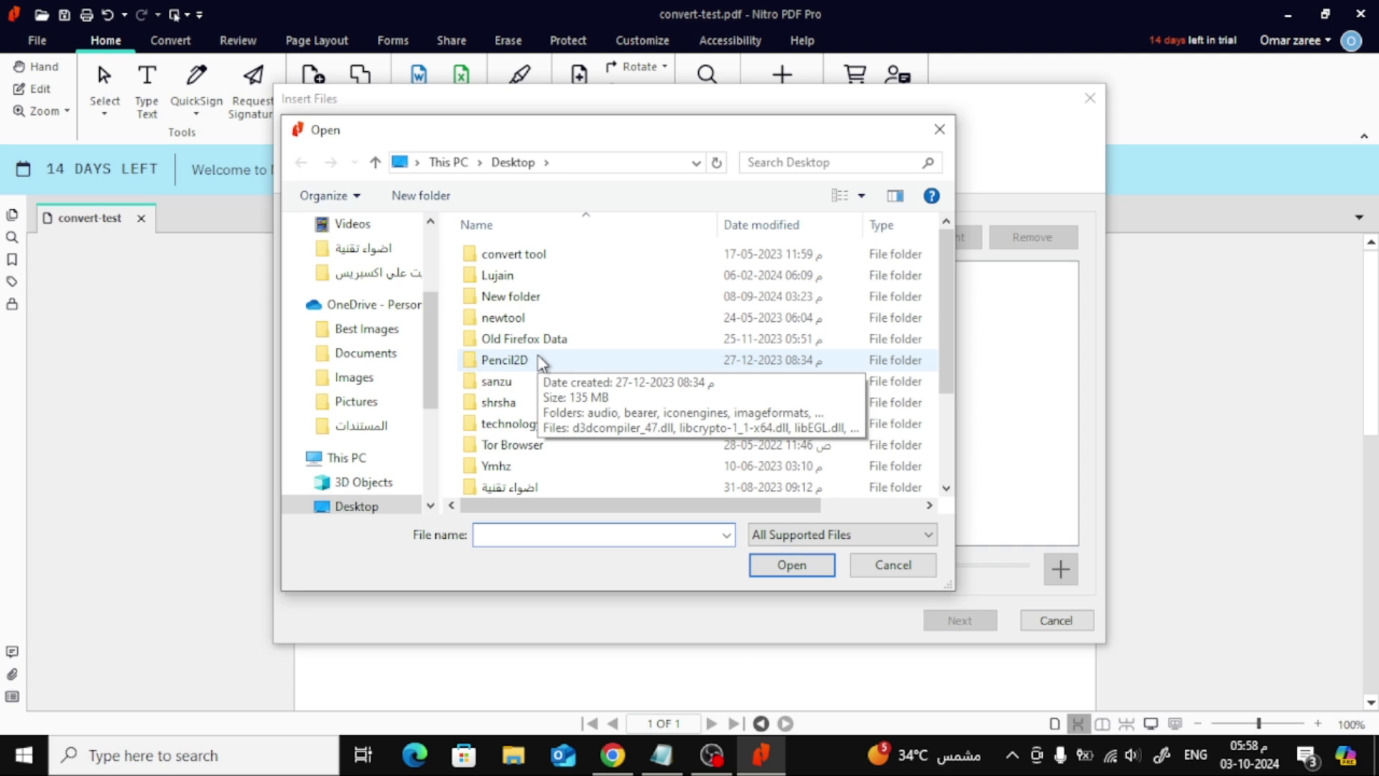
pyautogui.scroll(-2, 542, 362)
pyautogui.click(533, 424)
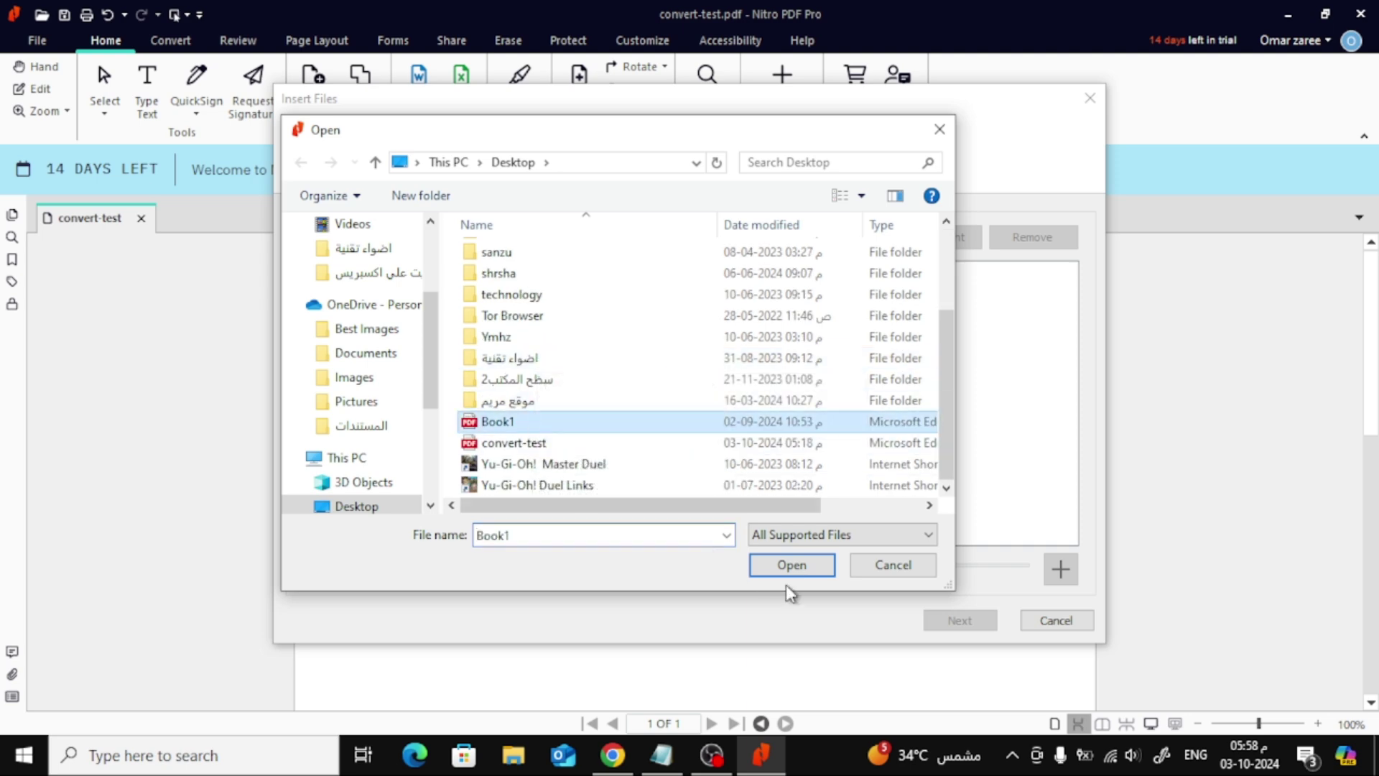
pyautogui.click(804, 571)
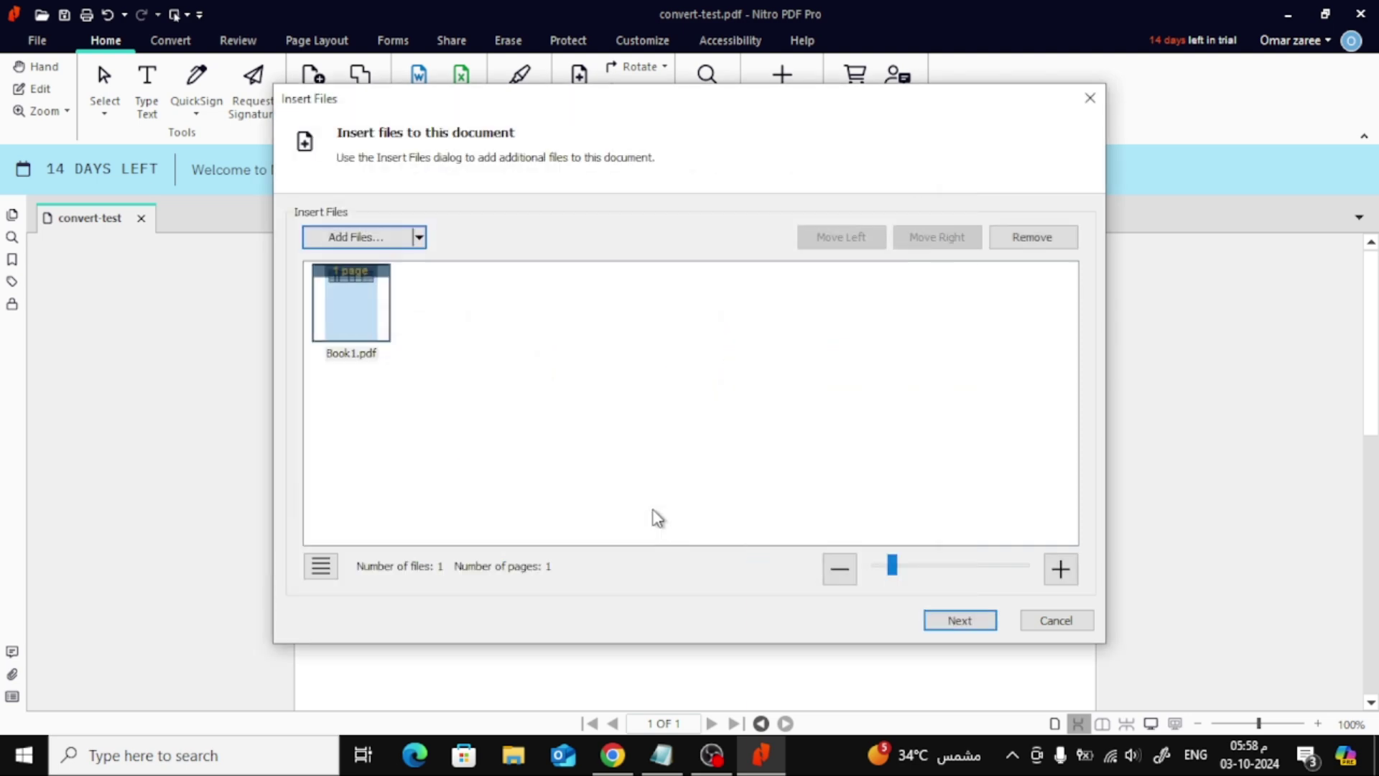
pyautogui.click(960, 621)
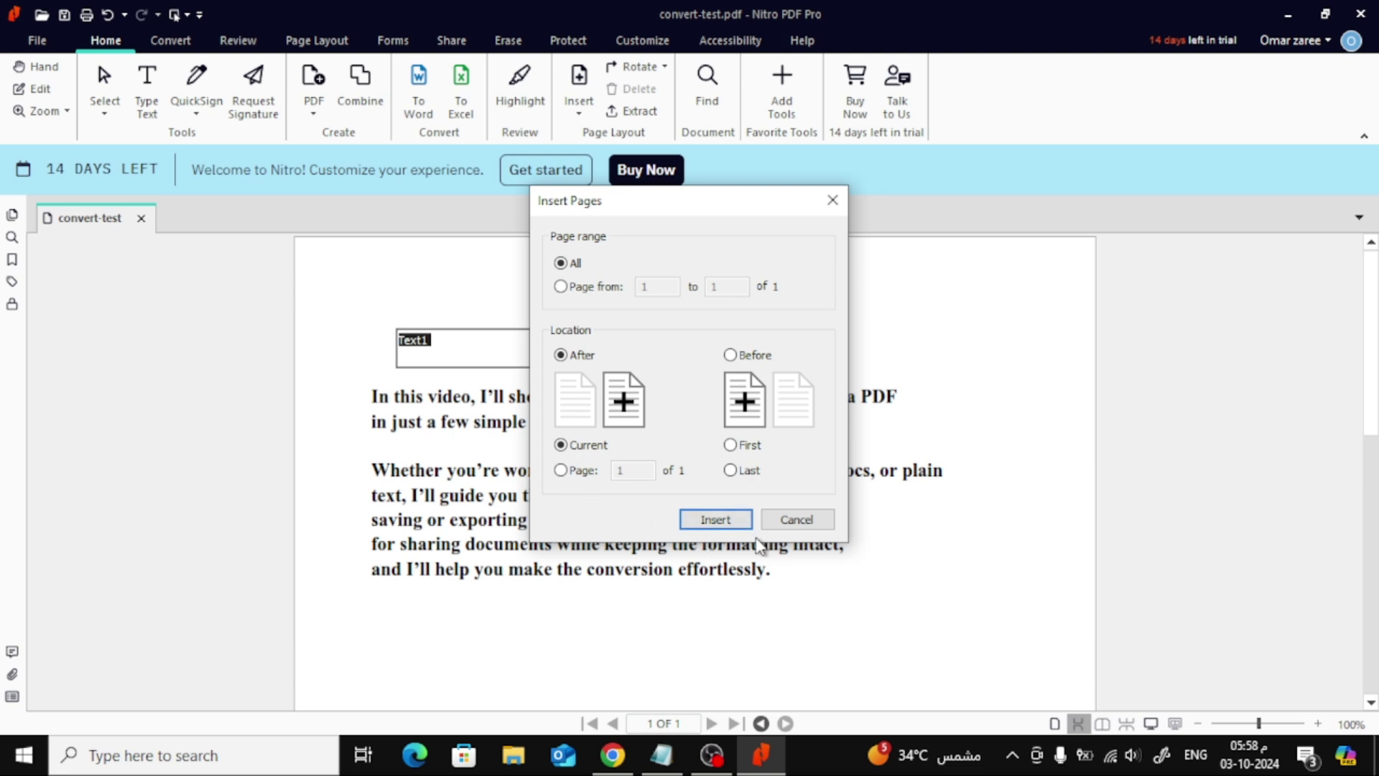
pyautogui.click(716, 520)
# Step: Select the whole inserted contact table on page 2
pyautogui.scroll(5, 551, 492)
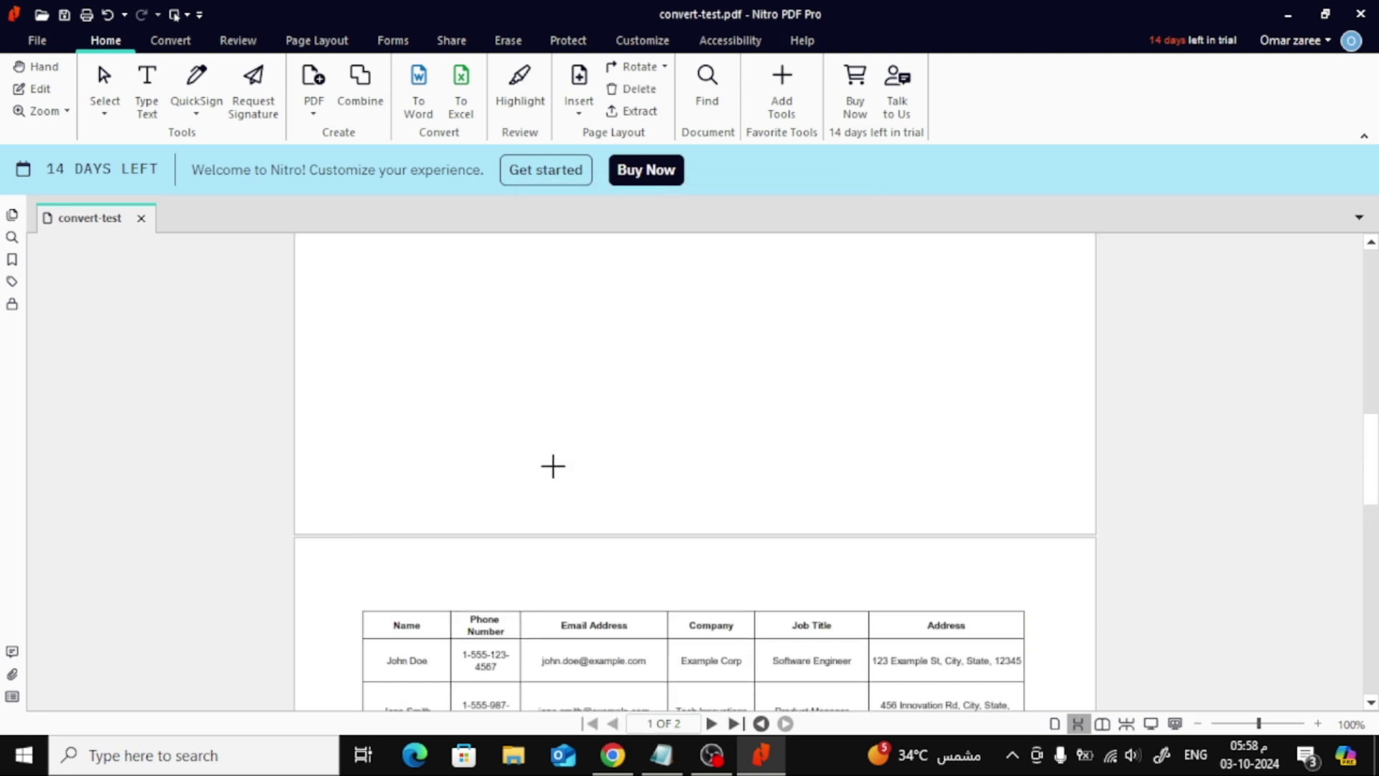
pyautogui.scroll(5, 551, 481)
pyautogui.scroll(5, 551, 474)
pyautogui.scroll(-4, 553, 465)
pyautogui.scroll(-2, 553, 466)
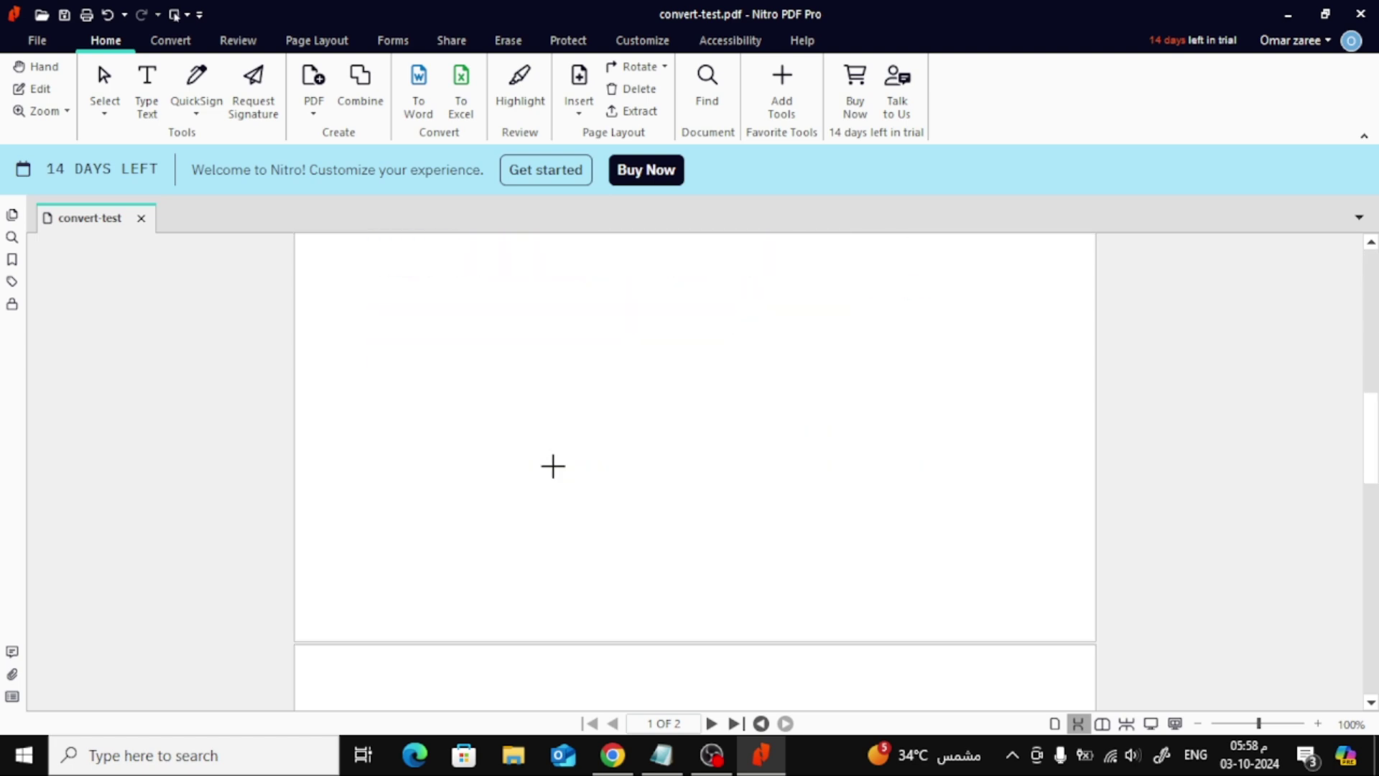
pyautogui.scroll(-3, 685, 522)
pyautogui.scroll(-3, 662, 539)
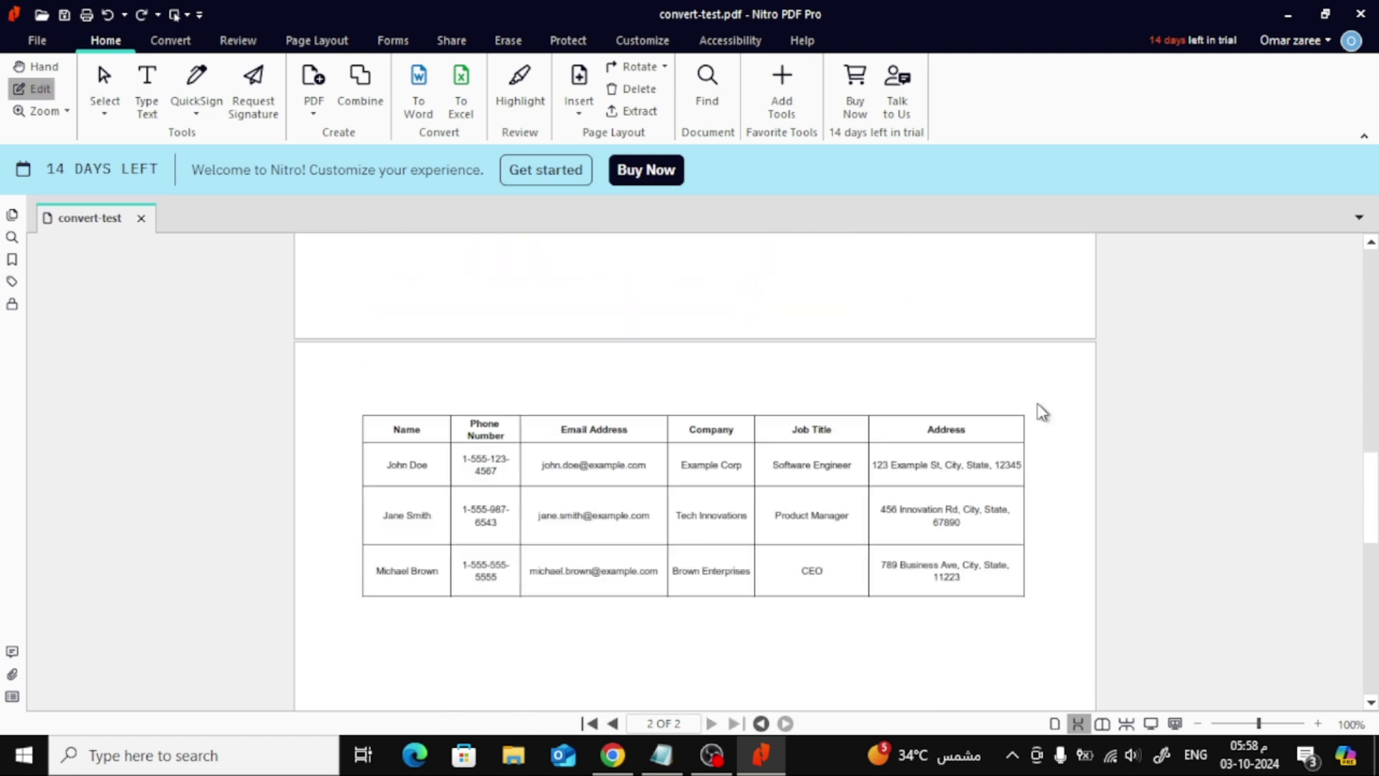
pyautogui.moveTo(1038, 402); pyautogui.dragTo(354, 640)
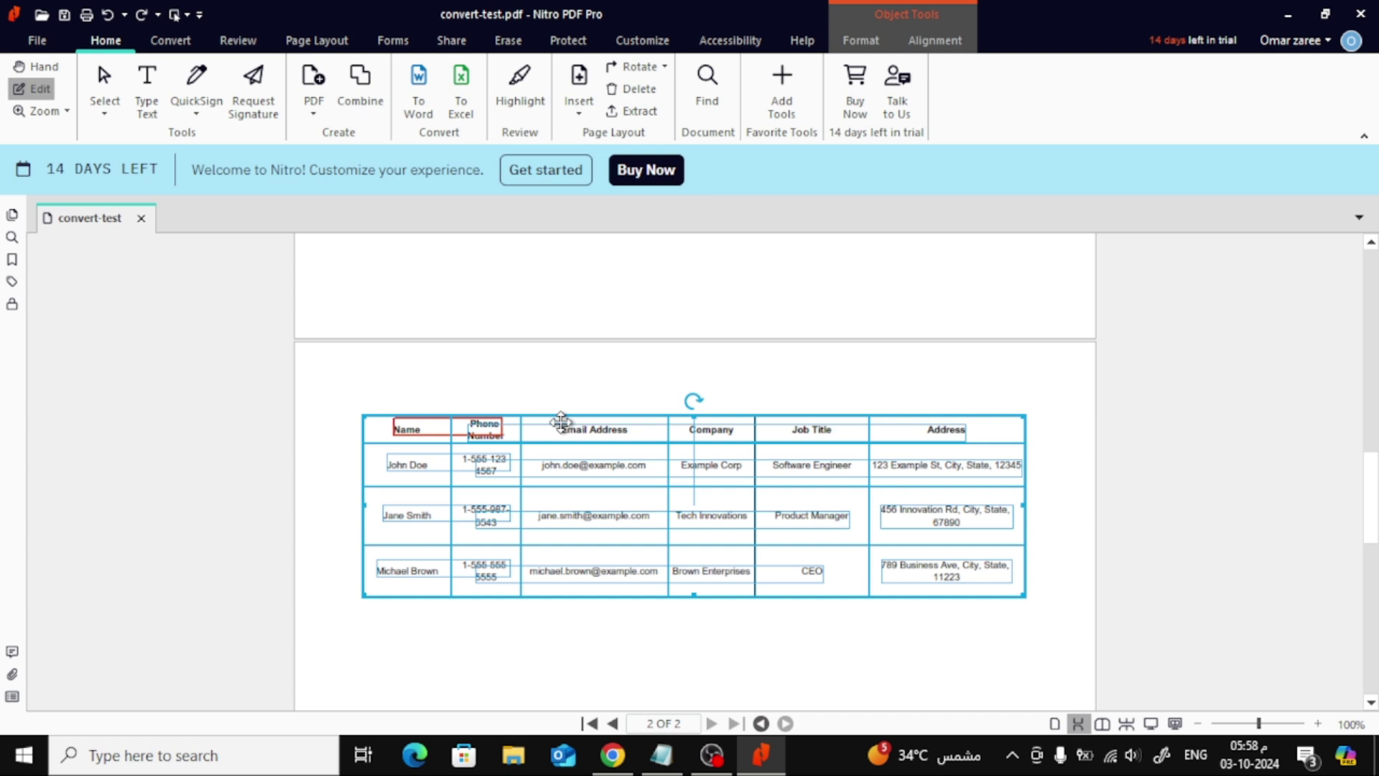
# Step: Drag the table up onto page 1, directly beneath the introductory paragraphs
pyautogui.moveTo(616, 420); pyautogui.dragTo(614, 288)
pyautogui.scroll(3, 632, 359)
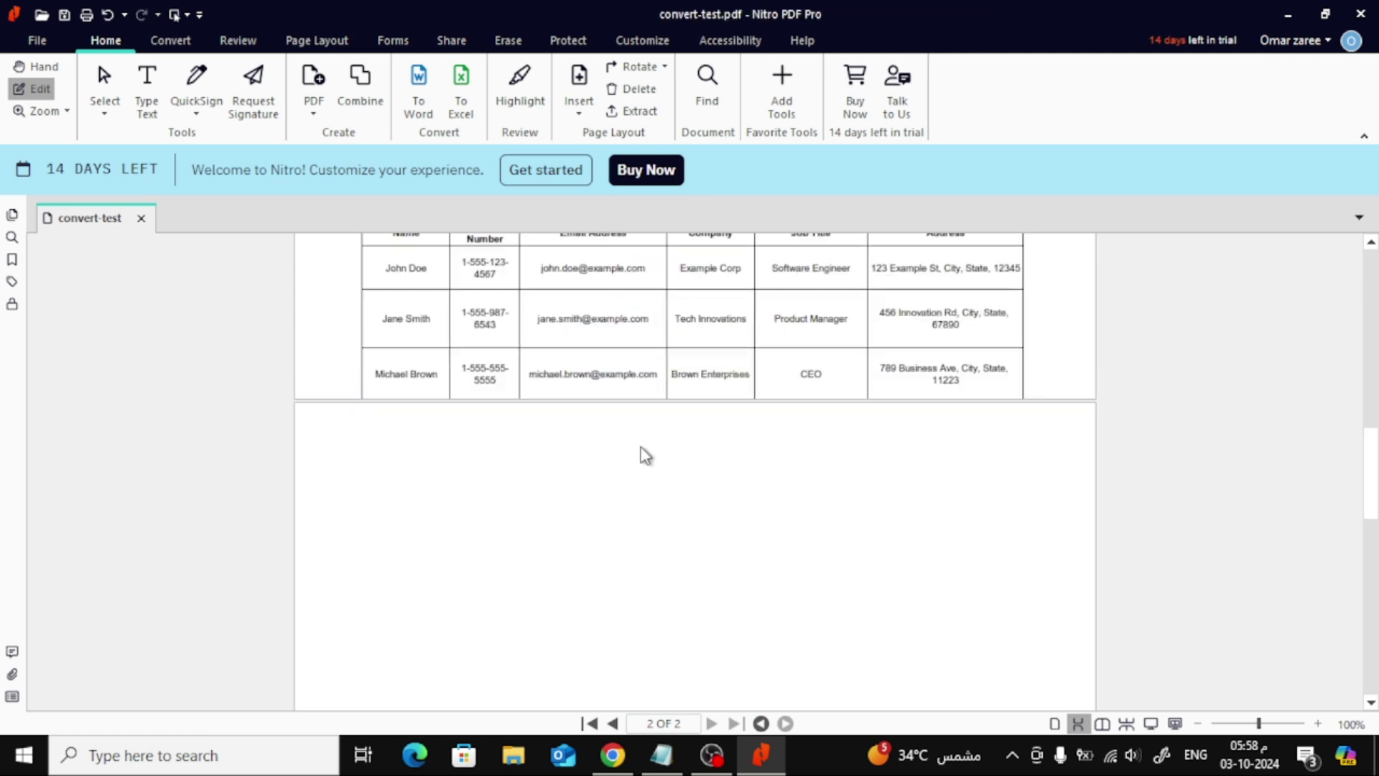
pyautogui.moveTo(639, 411); pyautogui.dragTo(624, 488)
pyautogui.scroll(2, 623, 488)
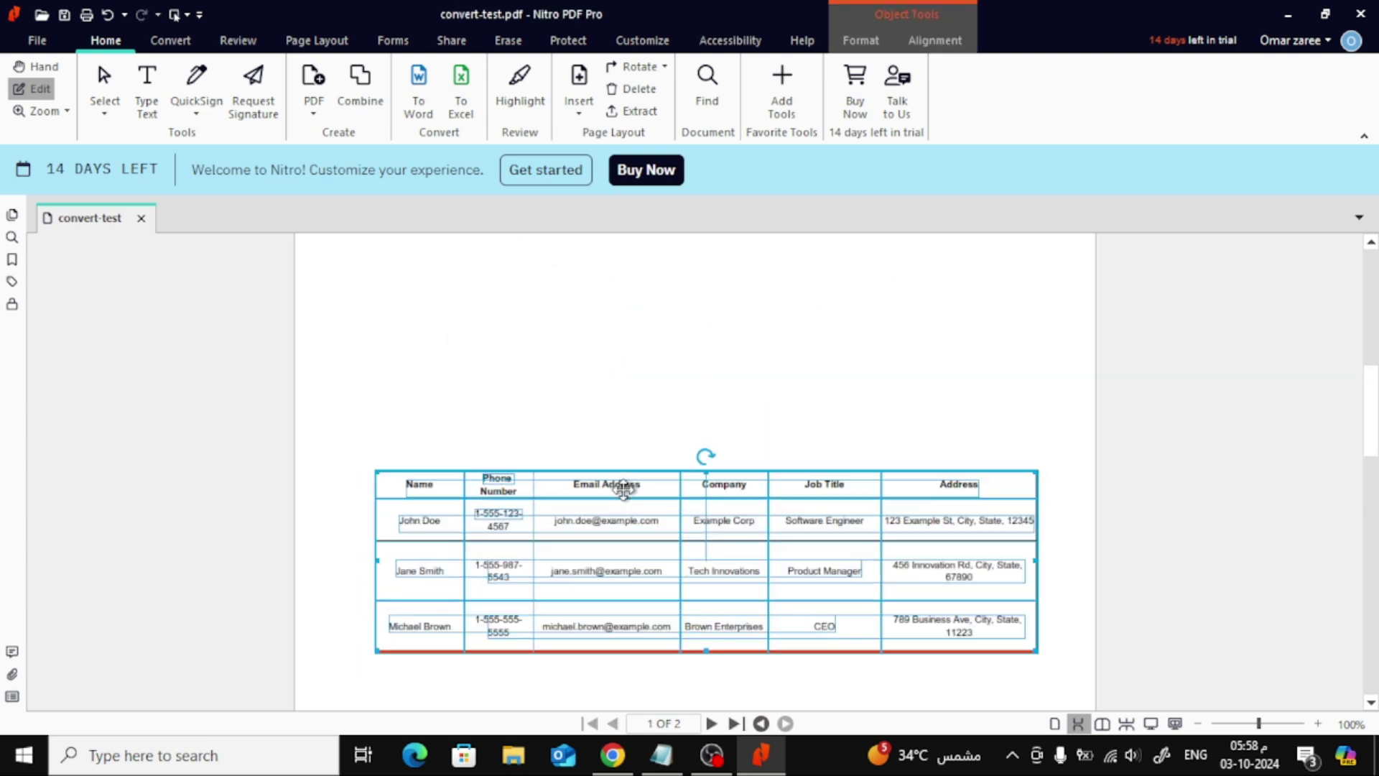
pyautogui.scroll(2, 628, 534)
pyautogui.scroll(-3, 636, 474)
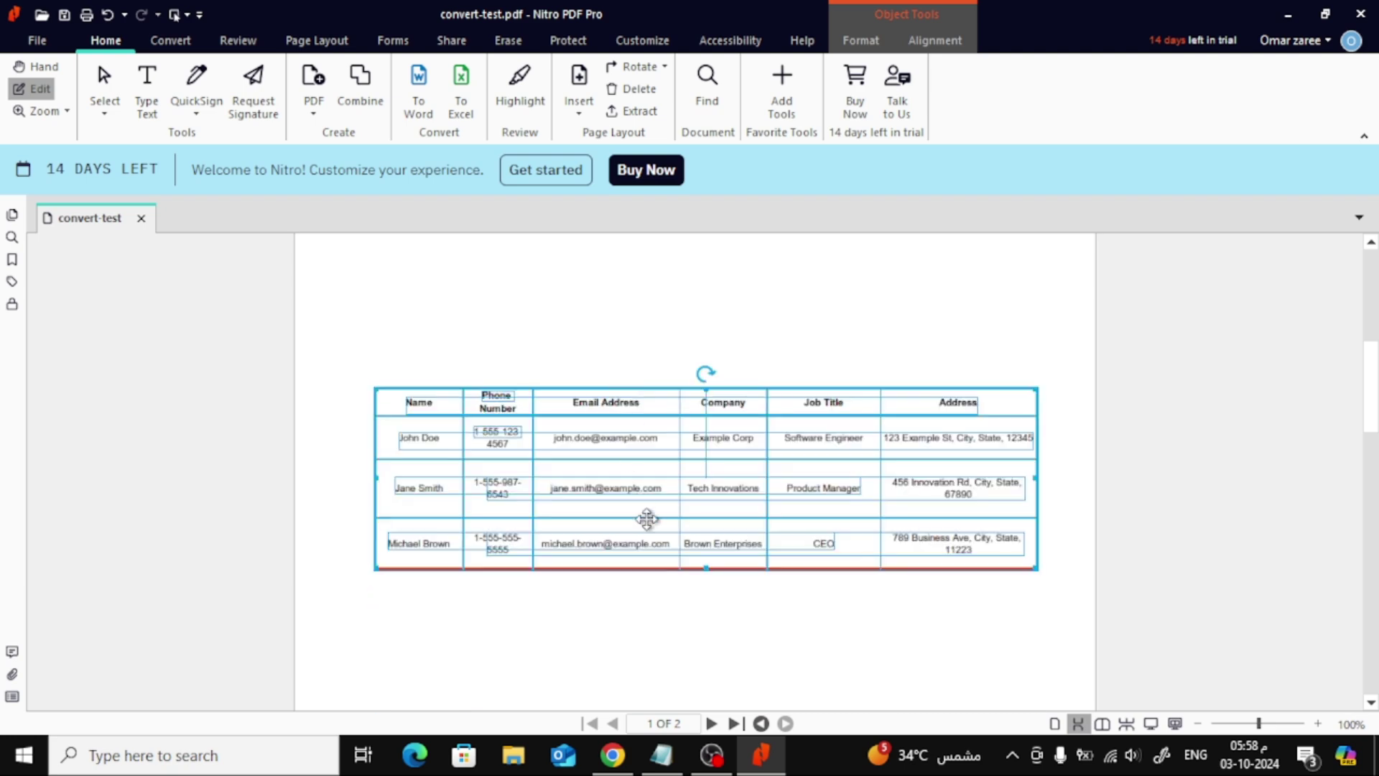
pyautogui.scroll(3, 647, 520)
pyautogui.scroll(1, 632, 574)
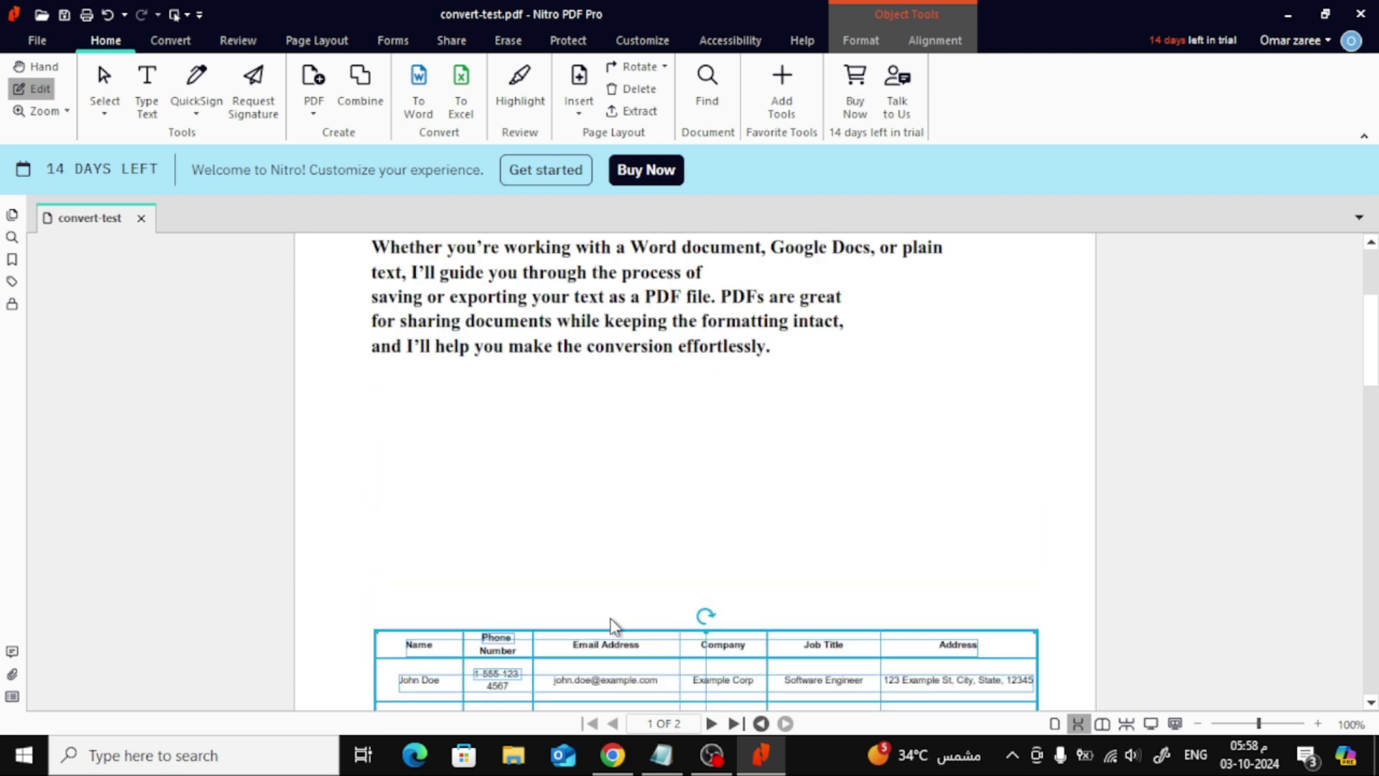
pyautogui.moveTo(606, 630); pyautogui.dragTo(606, 470)
# Step: Click into the table's header text and first data row
pyautogui.doubleClick(607, 476)
pyautogui.click(587, 590)
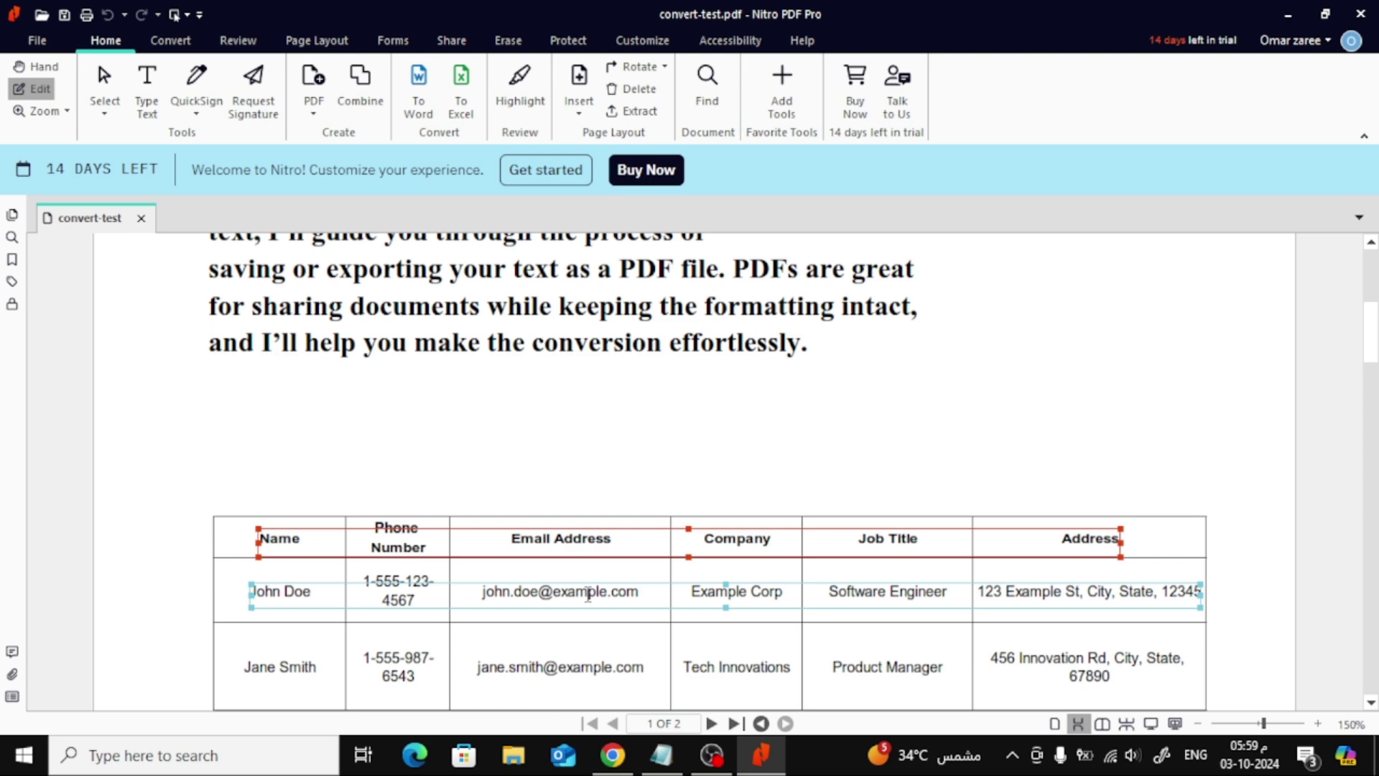
pyautogui.scroll(-1, 519, 590)
# Step: Return to the top of page 1 and zoom out to 100%
pyautogui.scroll(1, 632, 554)
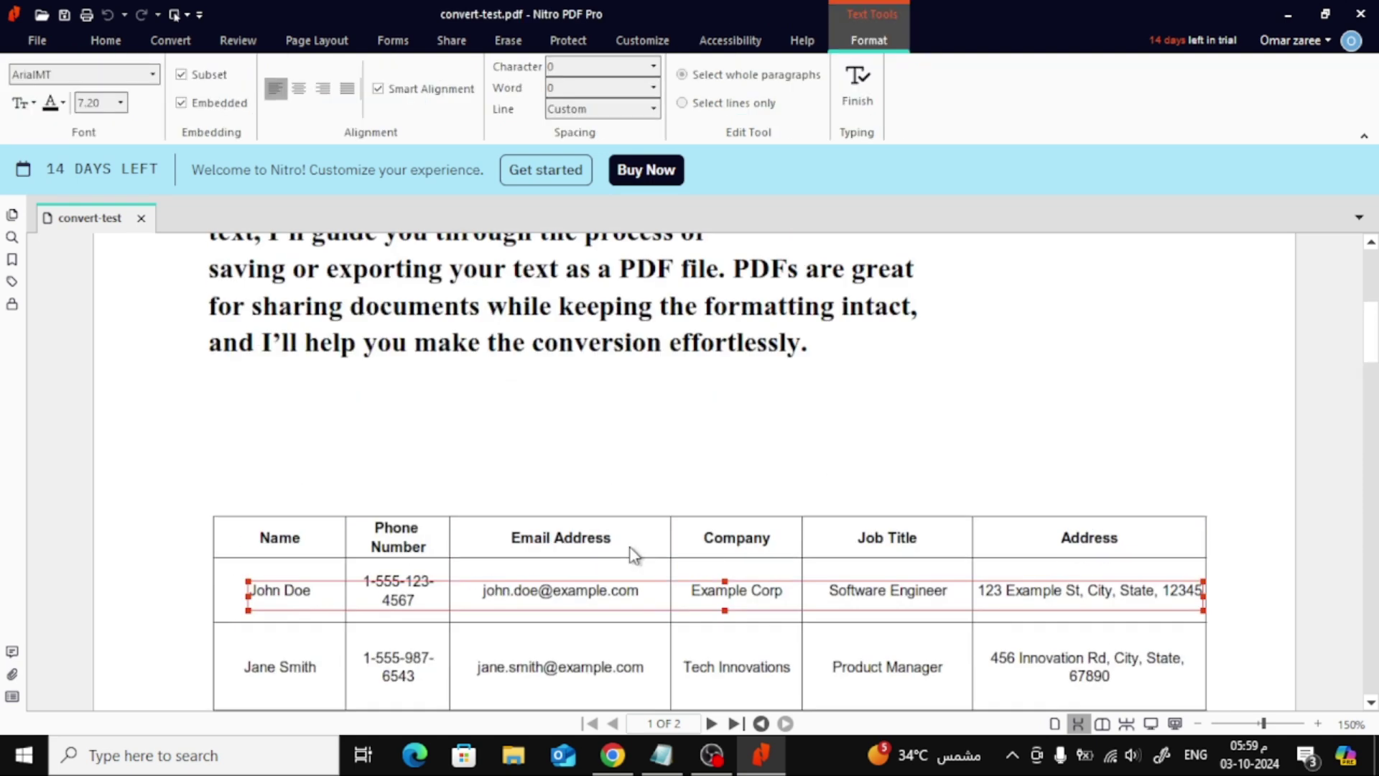
pyautogui.scroll(5, 632, 554)
pyautogui.scroll(2, 894, 567)
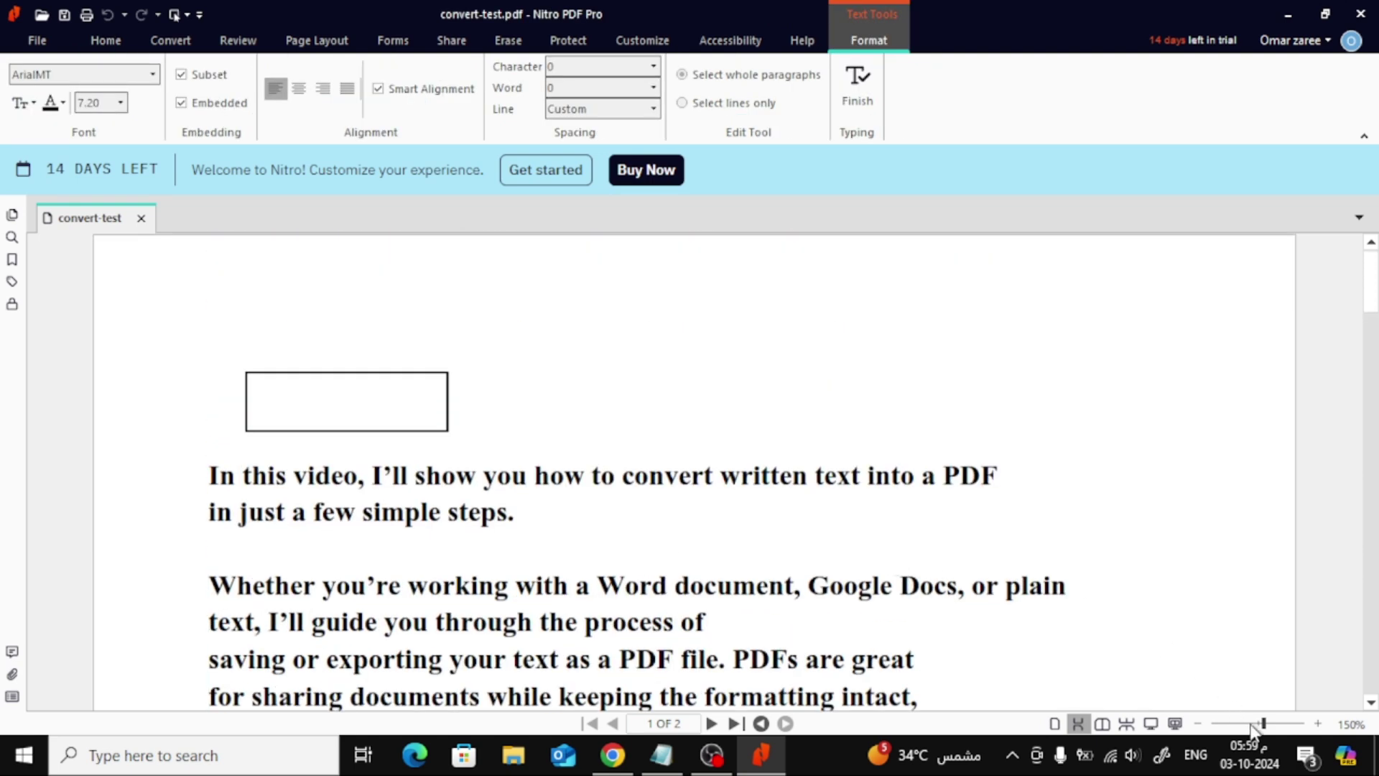
pyautogui.click(1201, 724)
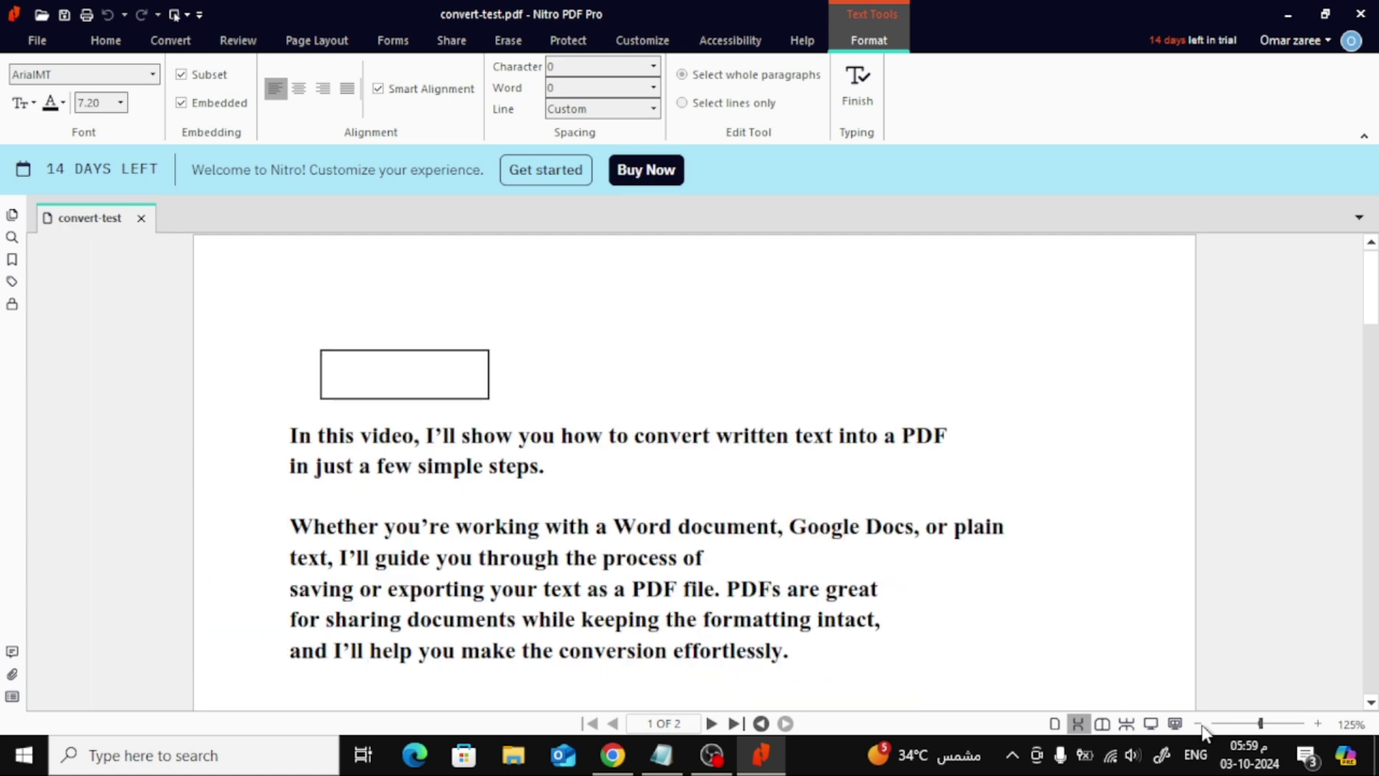
pyautogui.click(1199, 724)
# Step: Add a Type Text box near the top of page 1 reading 'This Title'
pyautogui.click(106, 40)
pyautogui.click(144, 101)
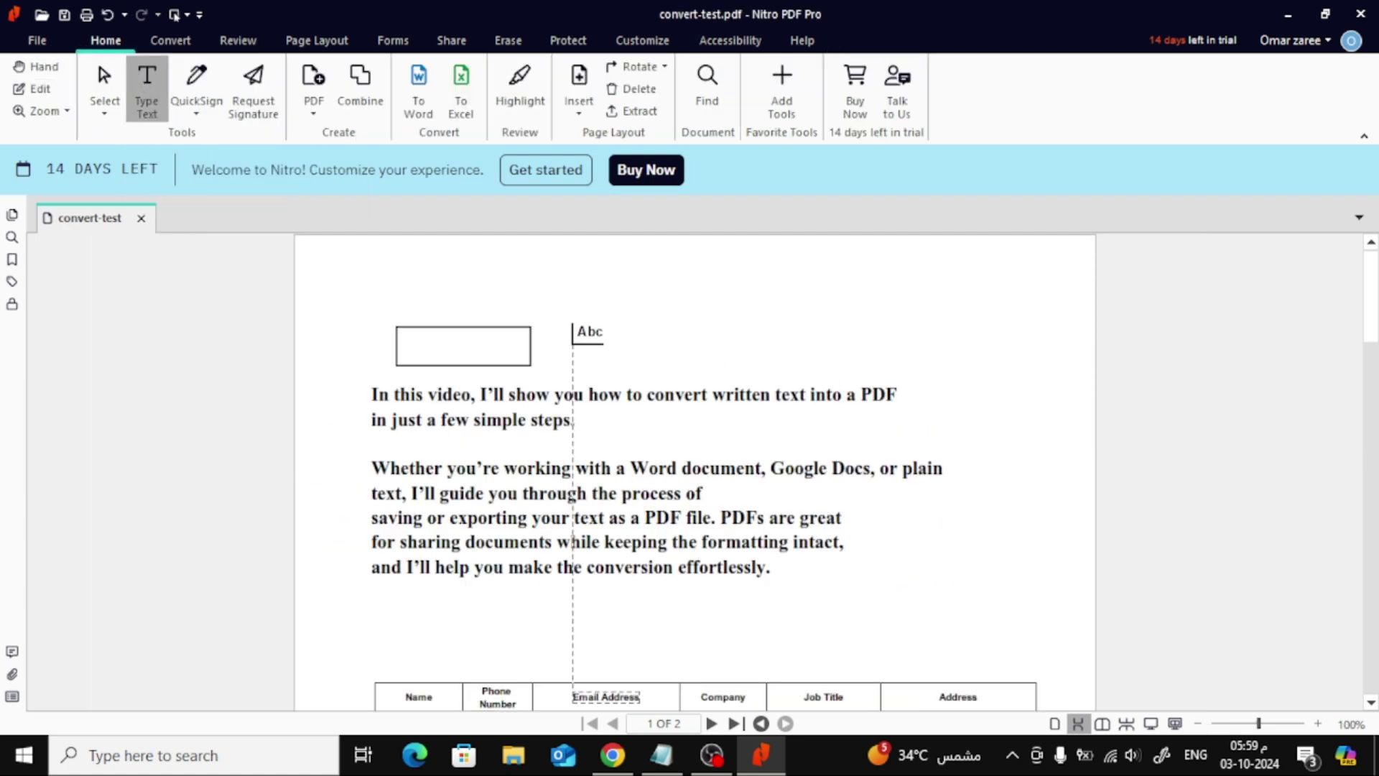
pyautogui.moveTo(573, 309); pyautogui.dragTo(927, 339)
pyautogui.write('This Ti')
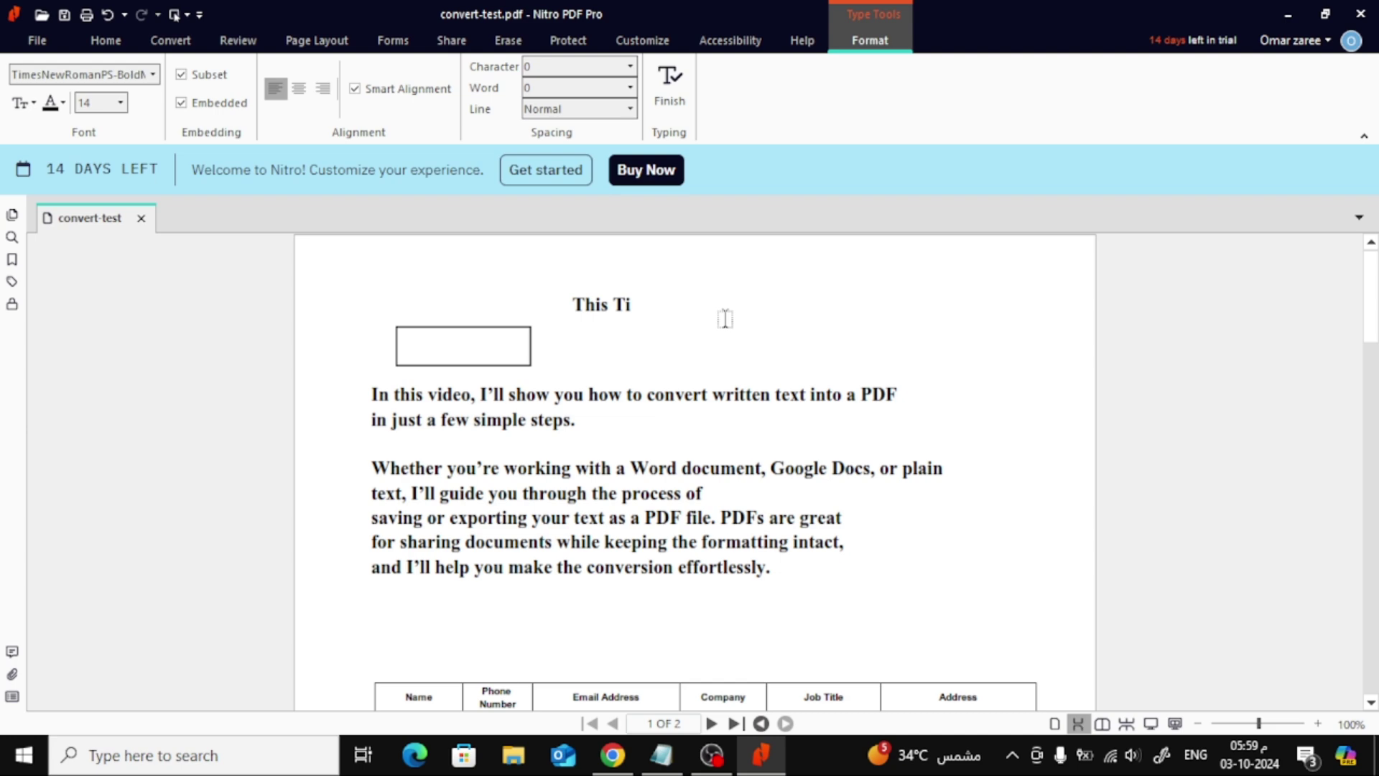
# Step: Make the 'This Title' text red at font size 22
pyautogui.click(62, 102)
pyautogui.moveTo(573, 304); pyautogui.dragTo(651, 304)
pyautogui.click(664, 275)
pyautogui.click(710, 312)
pyautogui.click(729, 275)
pyautogui.click(696, 365)
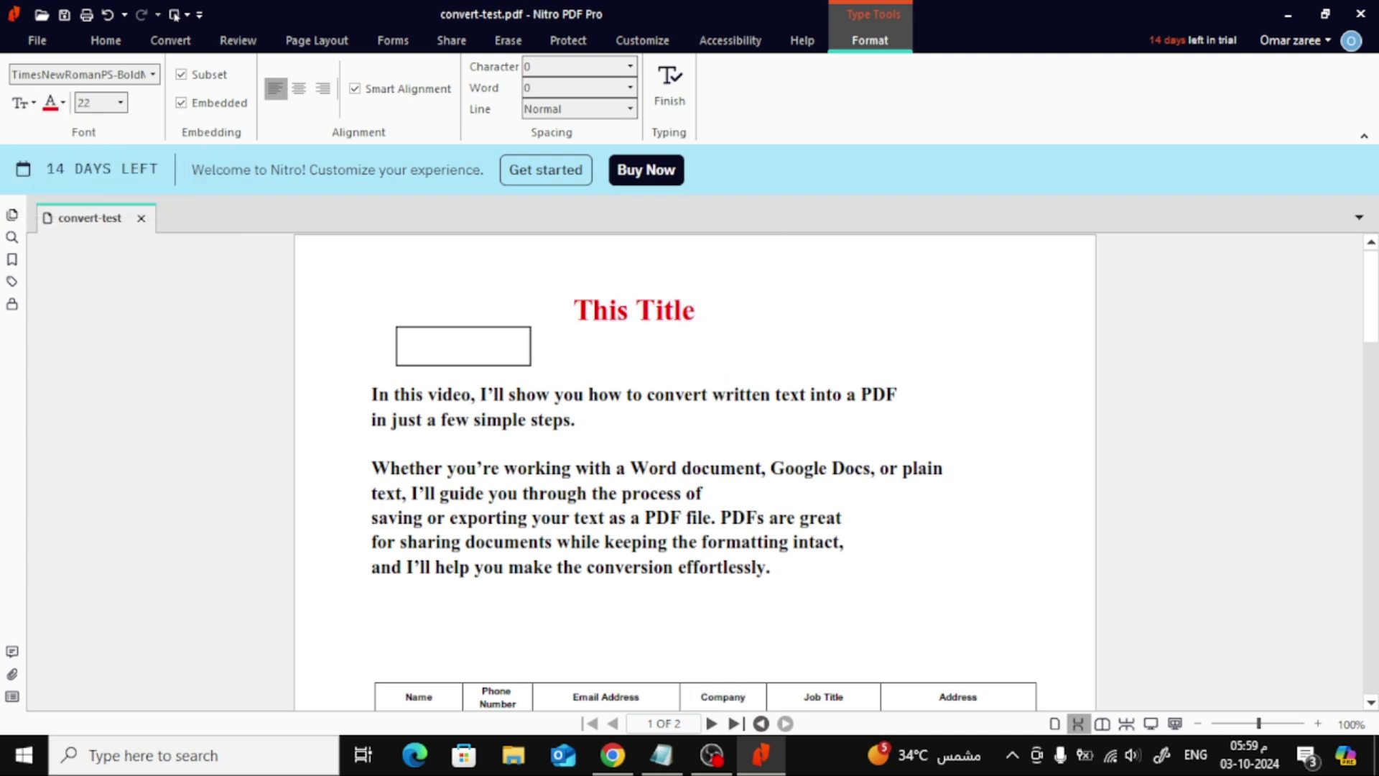
pyautogui.scroll(-1, 723, 344)
pyautogui.press('Escape')
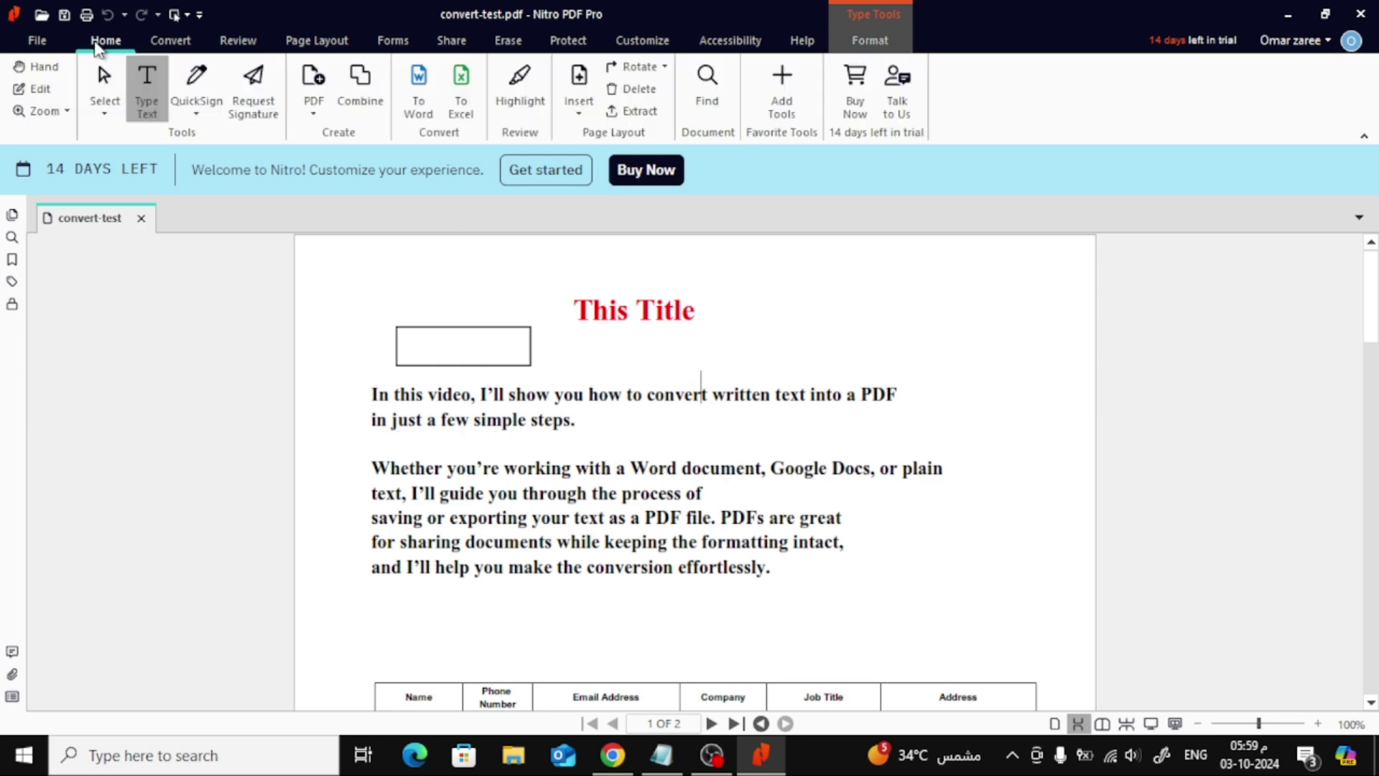
pyautogui.scroll(-8, 395, 395)
# Step: Create a QuickSign handwritten signature reading 'omar zr'
pyautogui.click(195, 81)
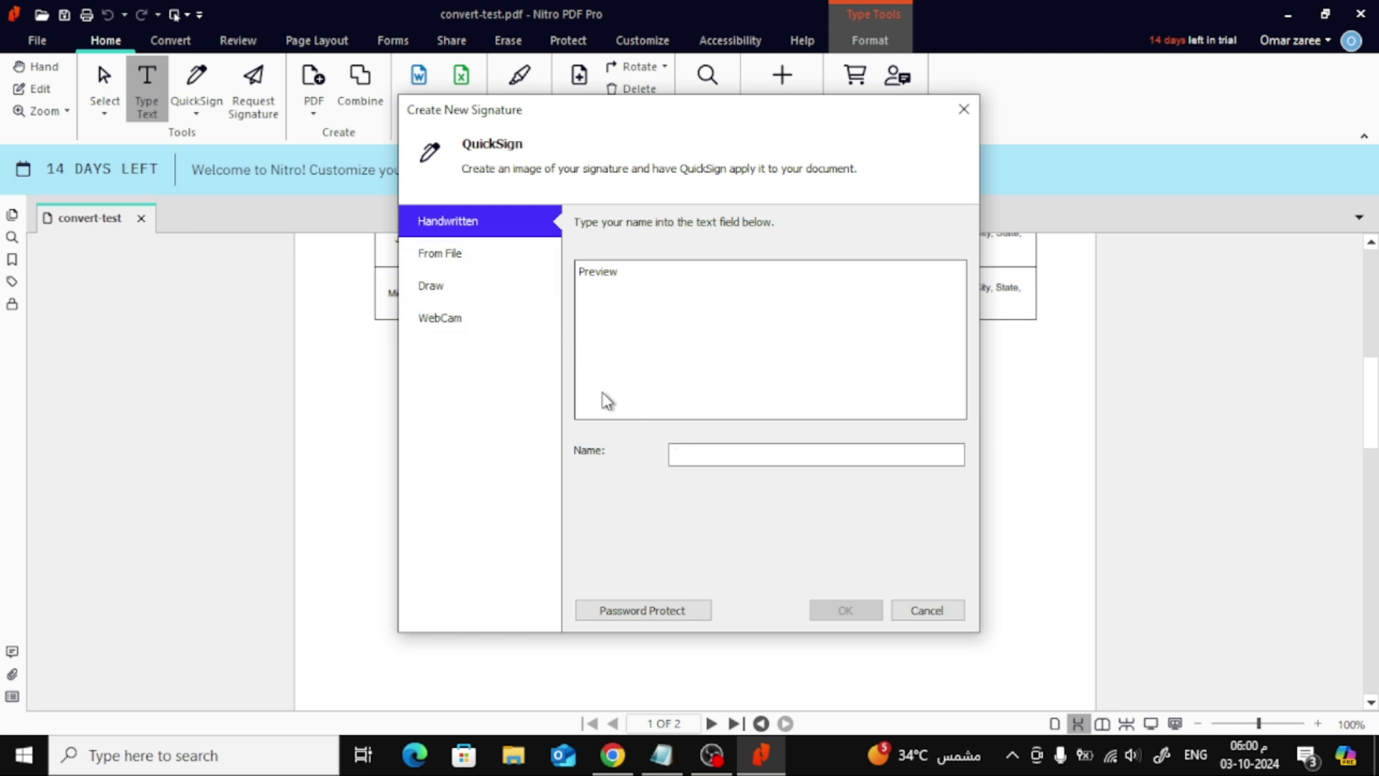
pyautogui.click(731, 460)
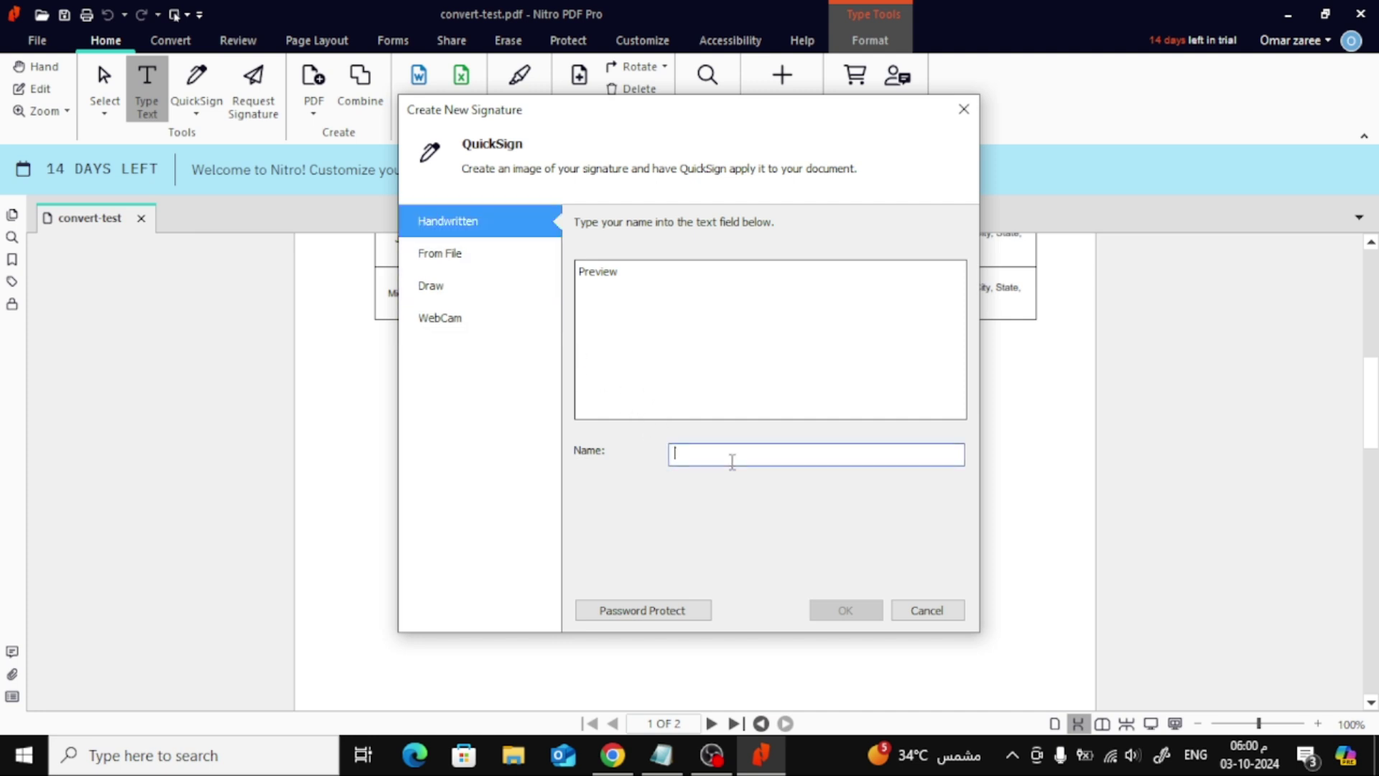
pyautogui.write('omat')
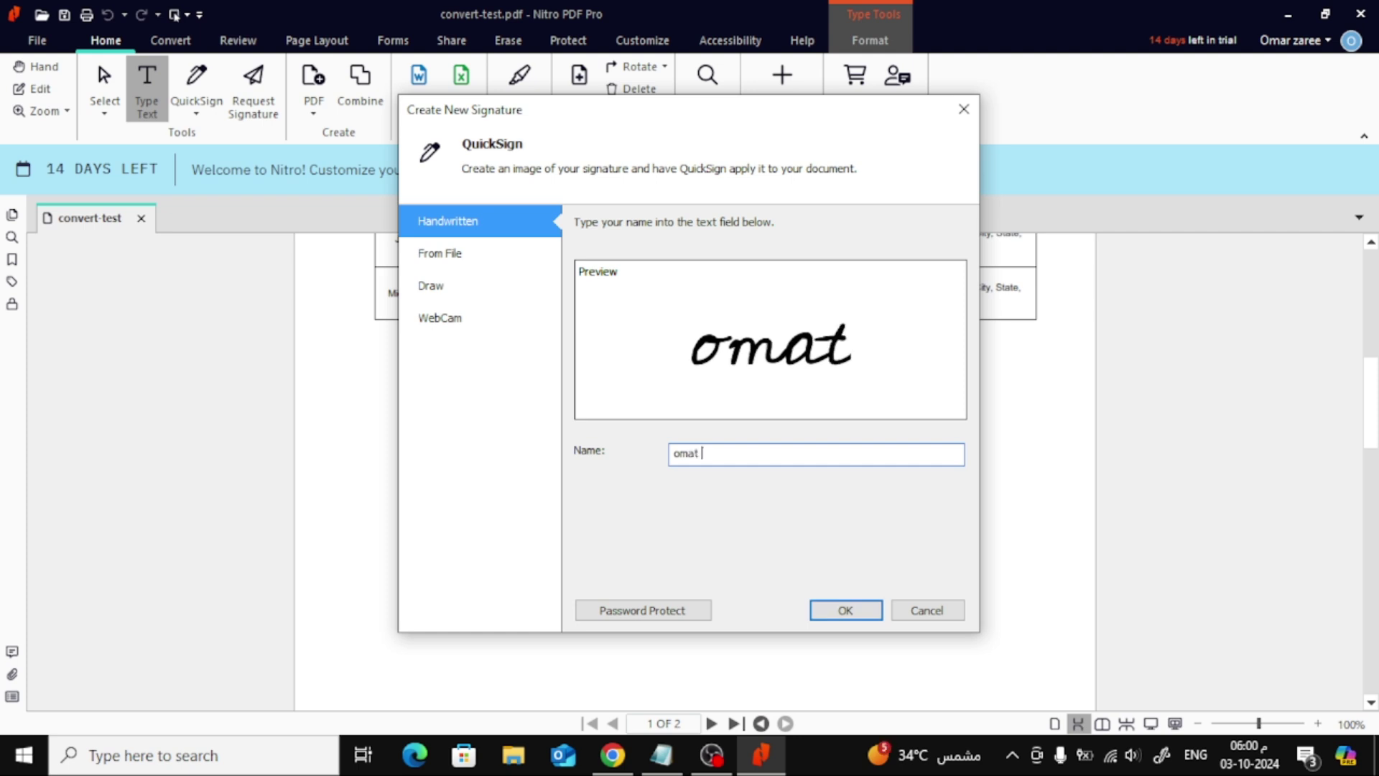
pyautogui.press('BackSpace')
pyautogui.write('r ')
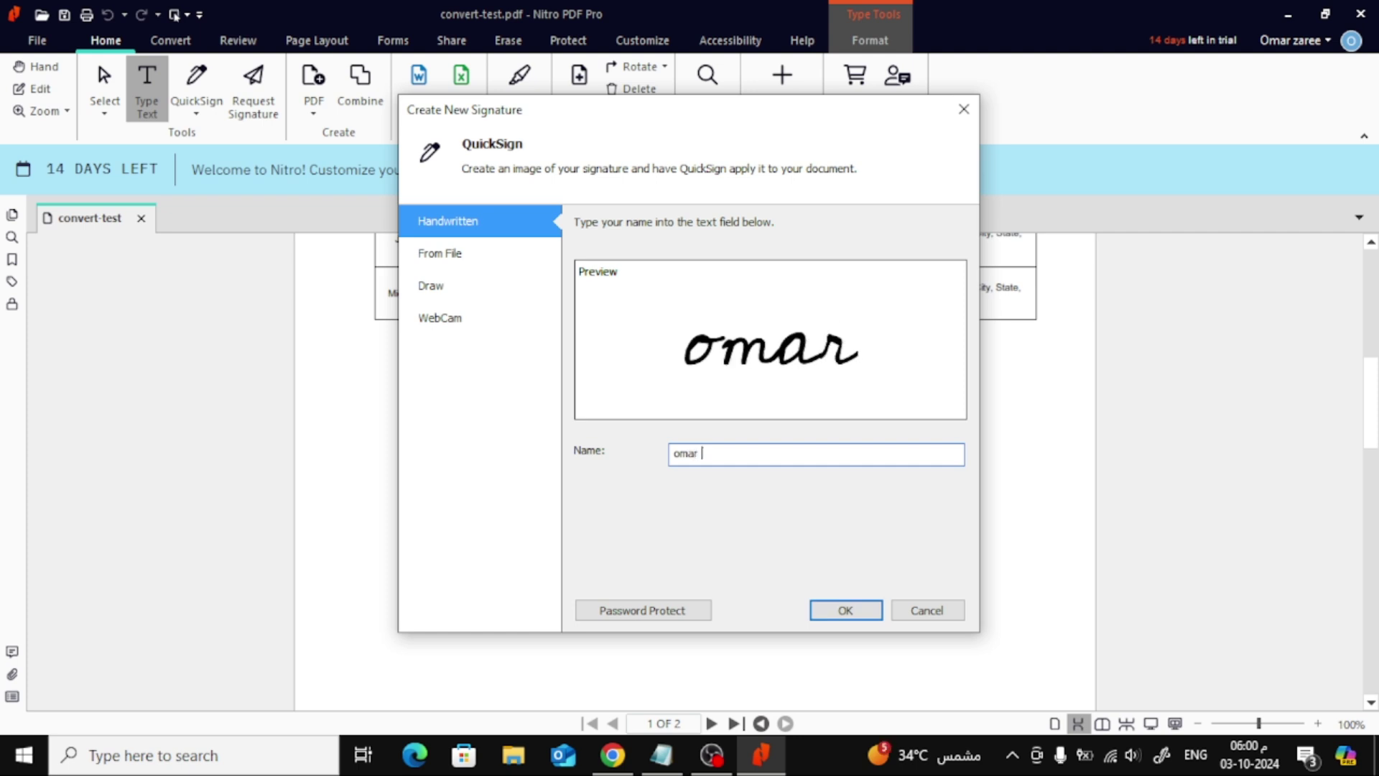
pyautogui.write('zr')
pyautogui.click(851, 612)
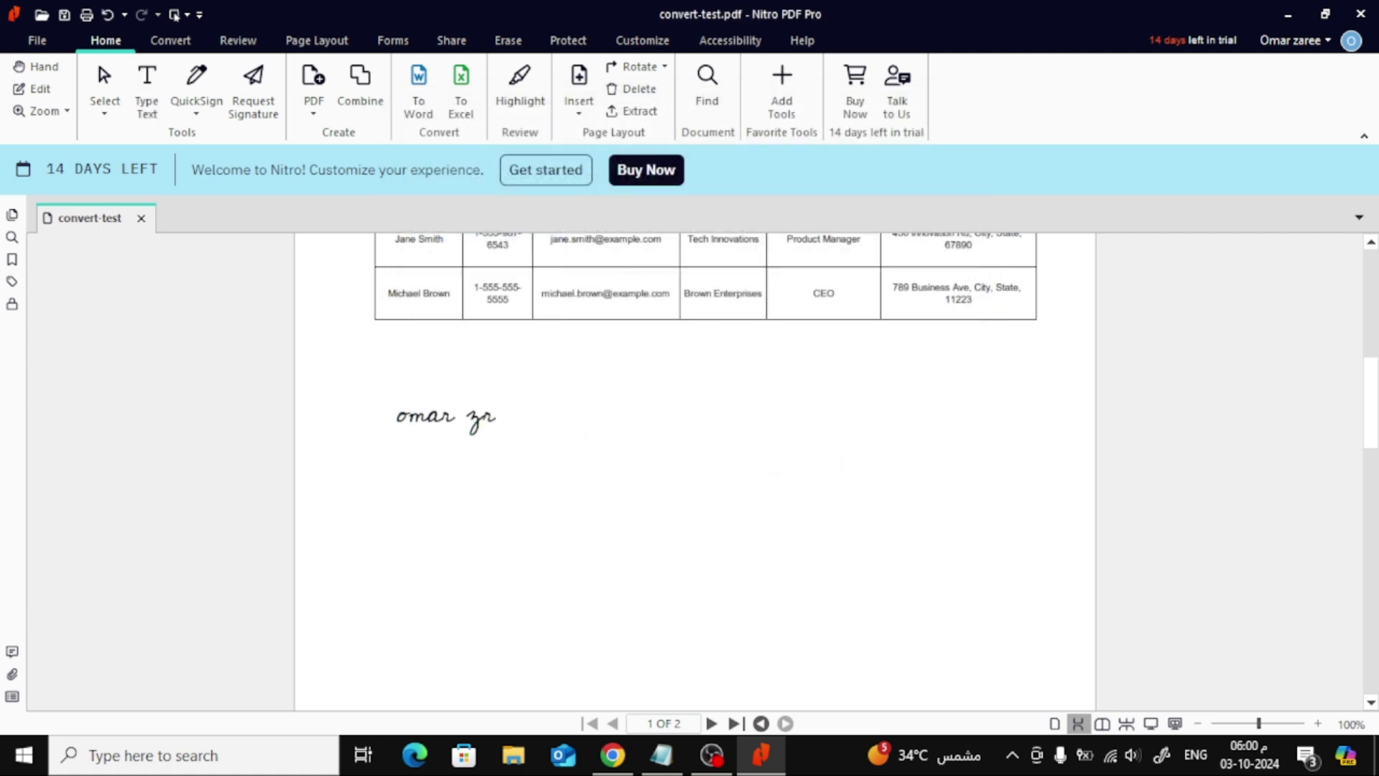
# Step: Place the signature below the contact table and enlarge it to about twice its size
pyautogui.click(397, 380)
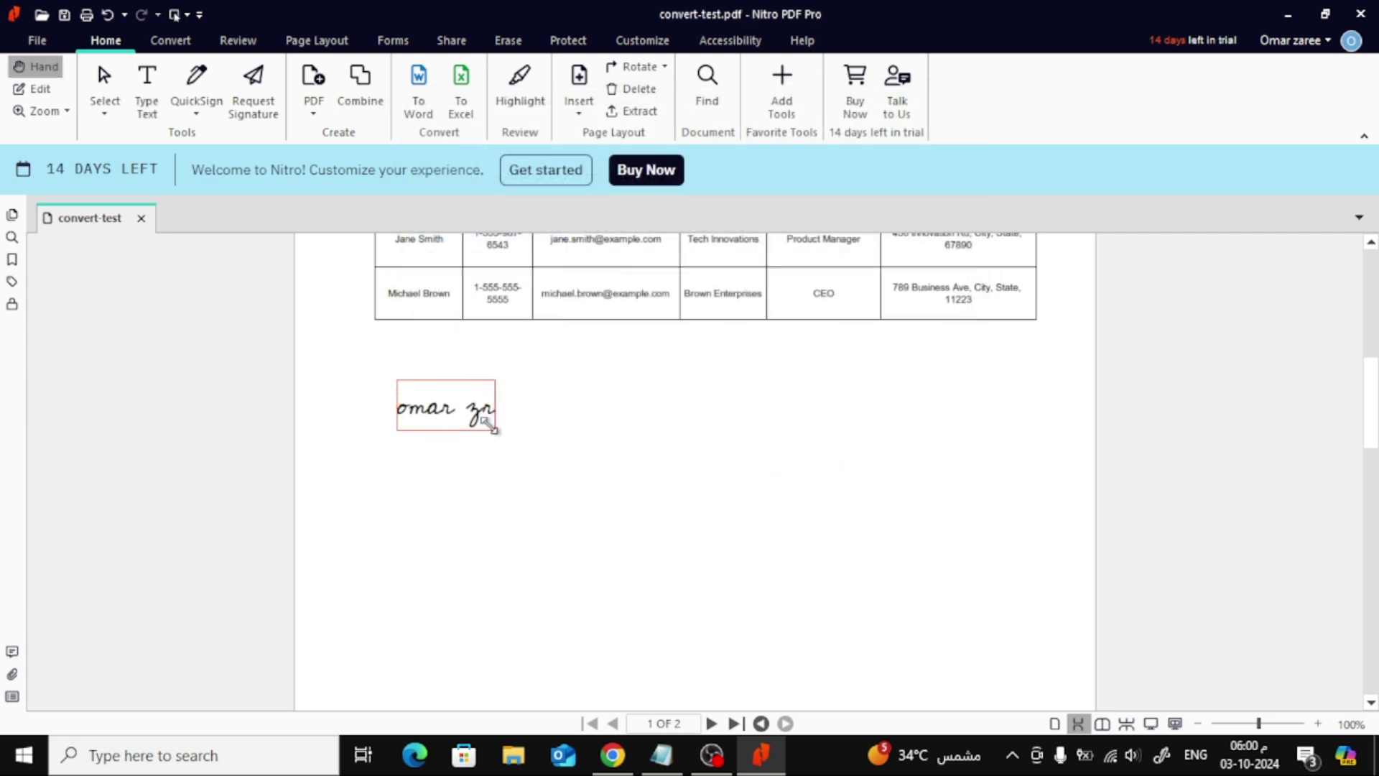
pyautogui.moveTo(495, 429); pyautogui.dragTo(605, 487)
pyautogui.click(657, 509)
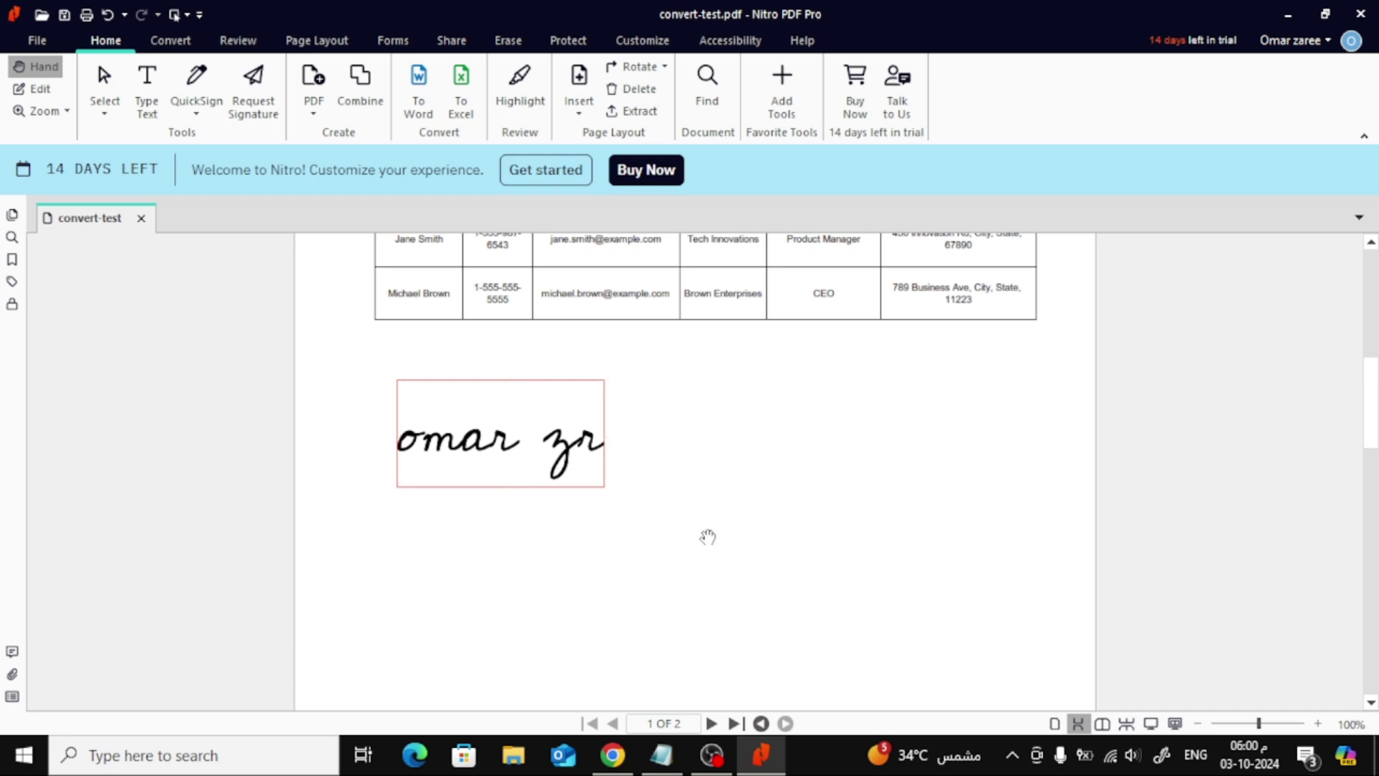
pyautogui.scroll(2, 707, 536)
pyautogui.scroll(4, 691, 549)
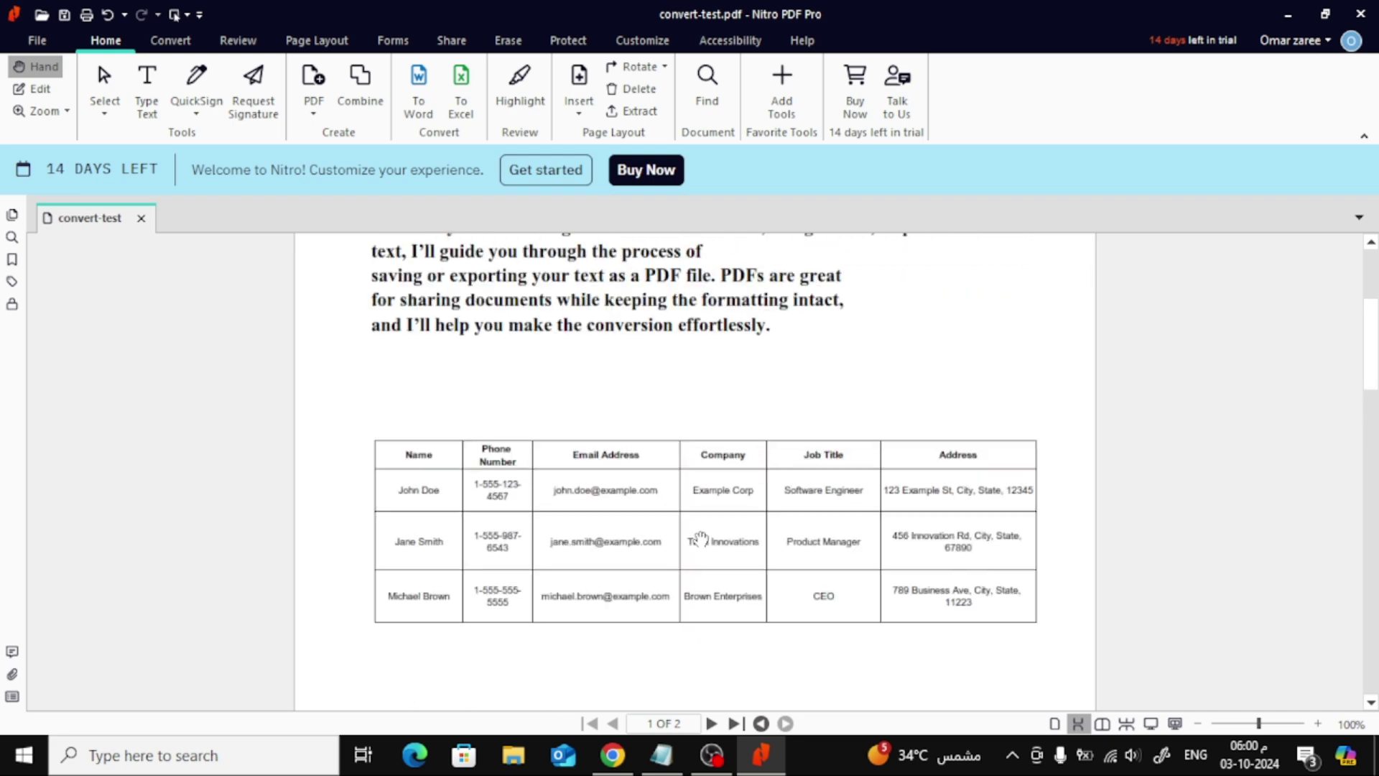
pyautogui.scroll(4, 700, 544)
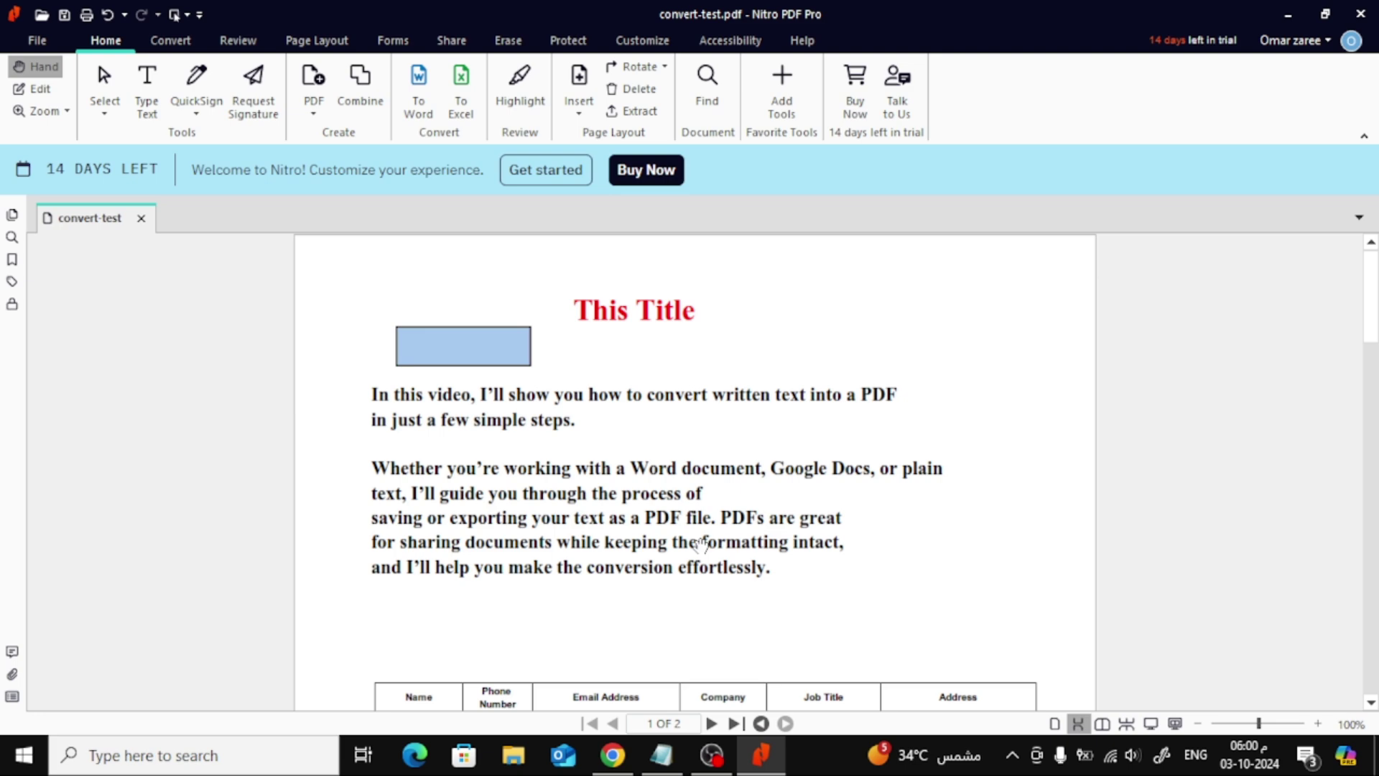
# Step: Type test text 'dsvdvd' into the box form field and erase it, then open File
pyautogui.scroll(-1, 700, 546)
pyautogui.scroll(-3, 701, 542)
pyautogui.scroll(4, 700, 544)
pyautogui.click(488, 342)
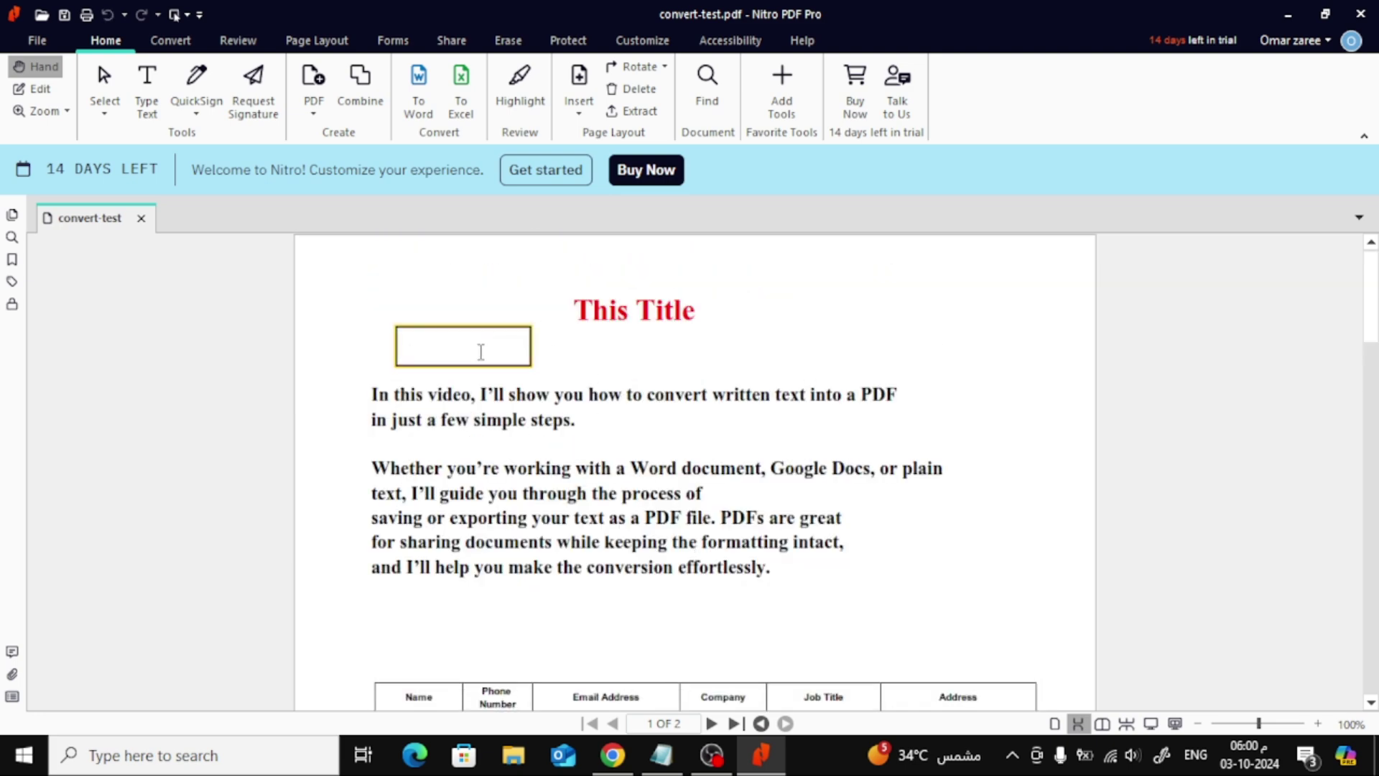
pyautogui.write('dsvdvd')
pyautogui.press('BackSpace')
pyautogui.press('BackSpace')
pyautogui.press('BackSpace')
pyautogui.click(115, 75)
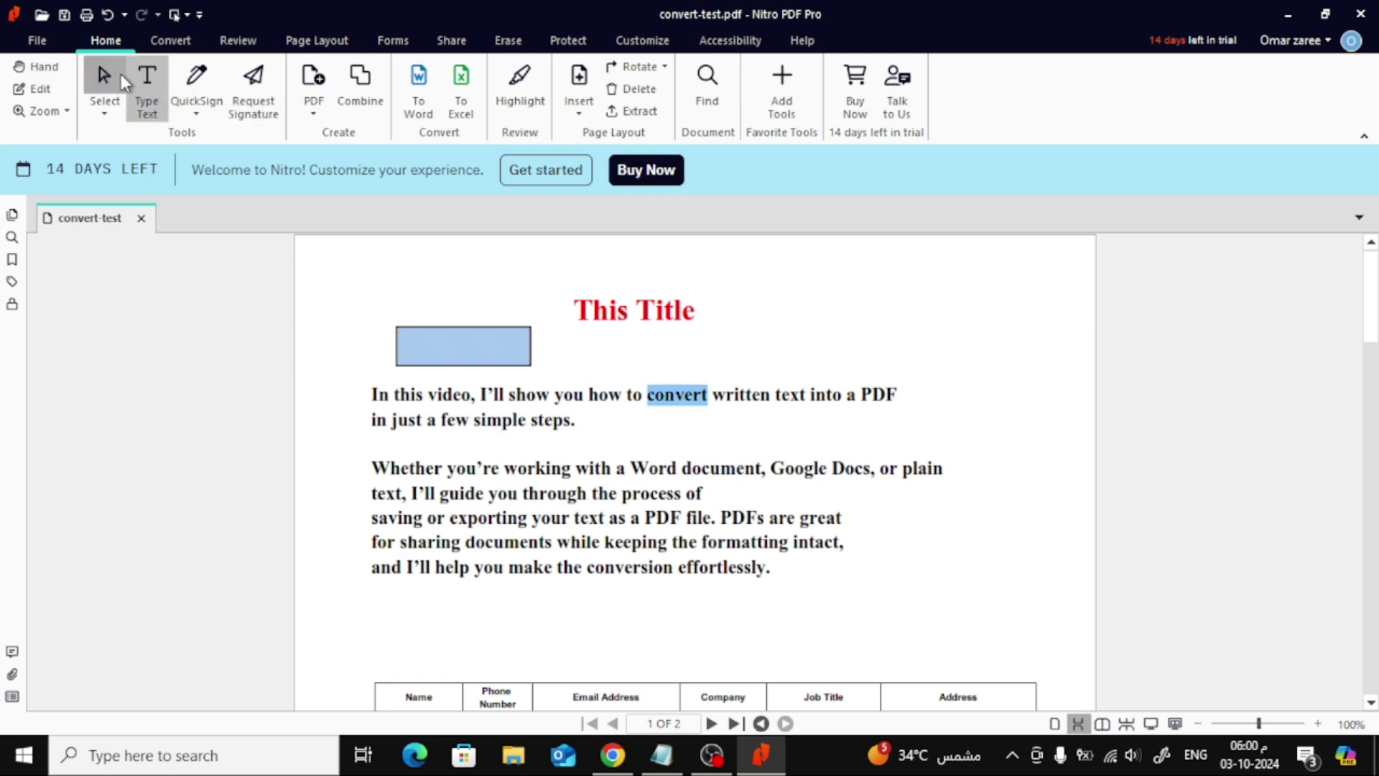
pyautogui.click(37, 40)
# Step: Save the document as convert-test.pdf in Downloads instead of overwriting the Desktop copy
pyautogui.click(104, 271)
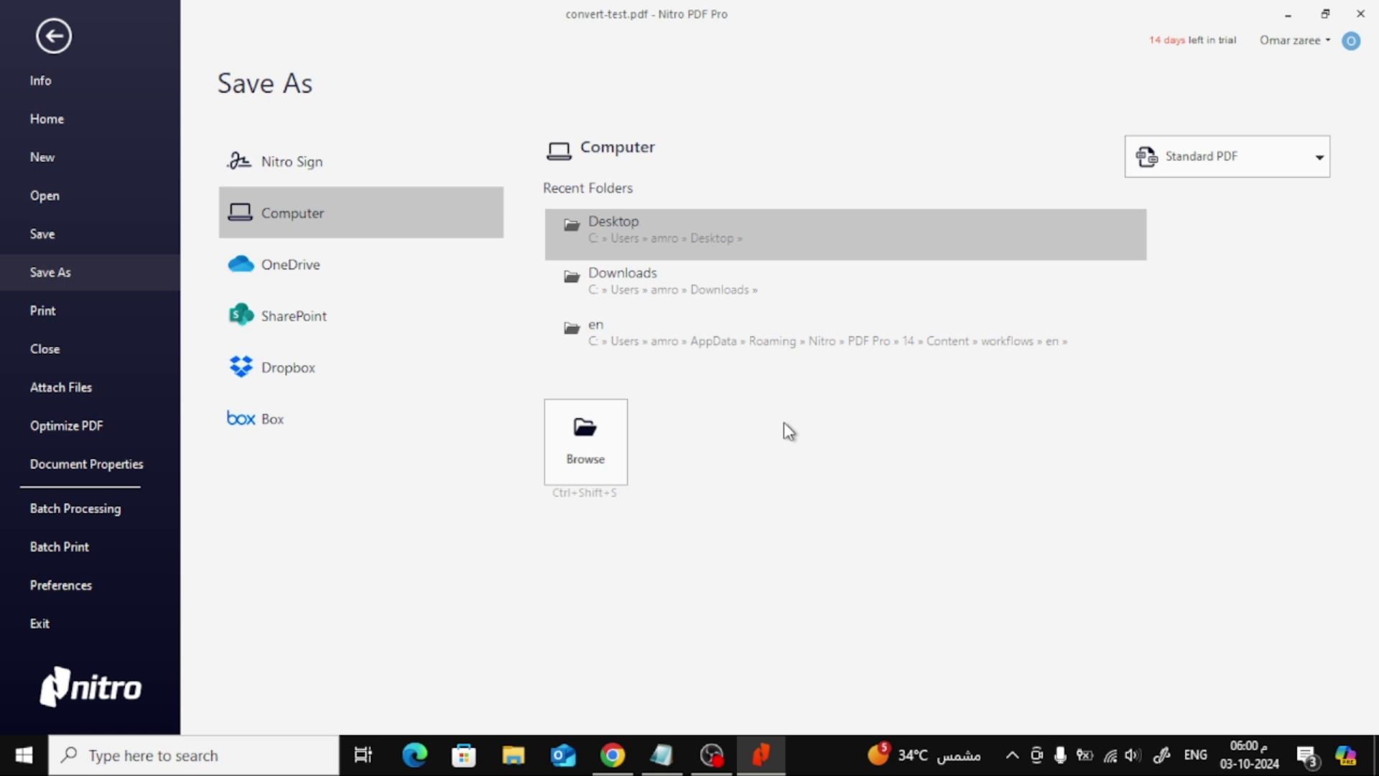
pyautogui.click(637, 287)
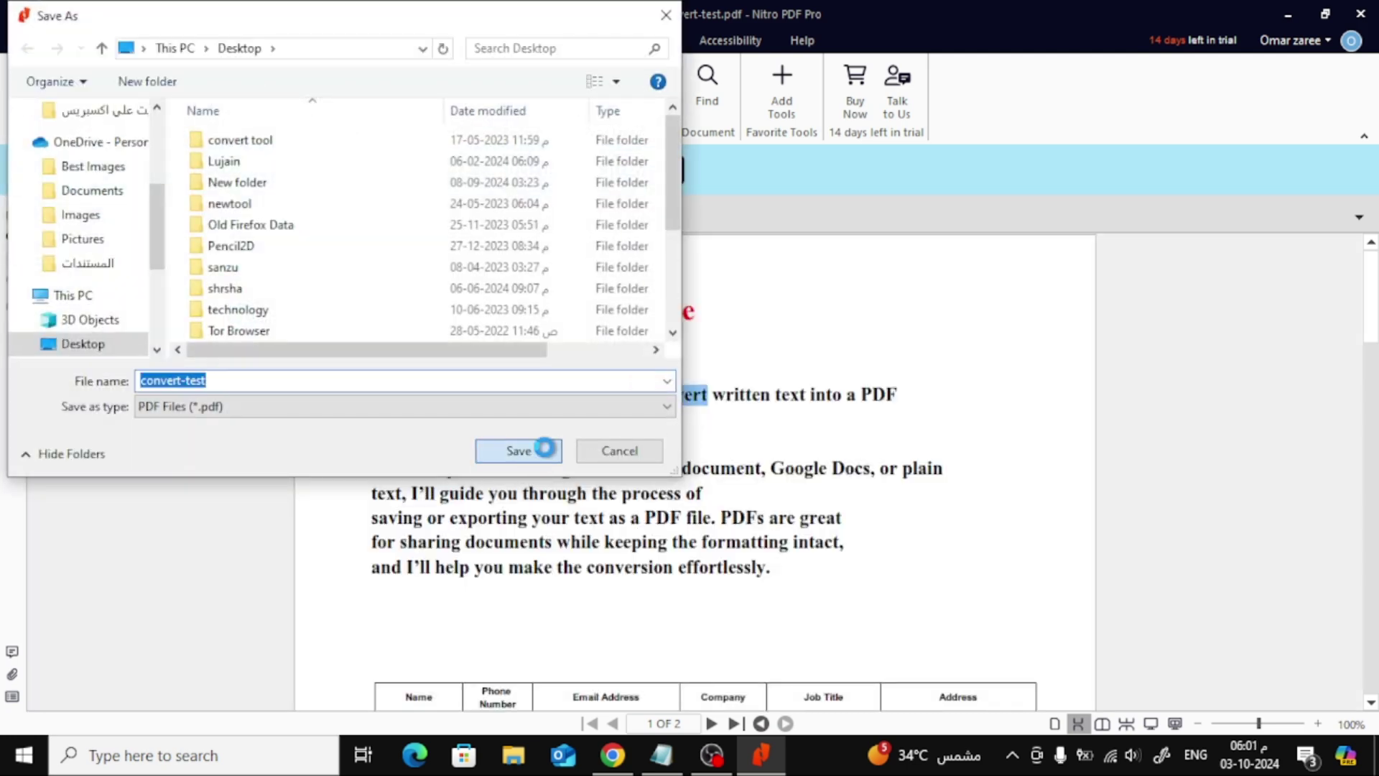
pyautogui.click(545, 448)
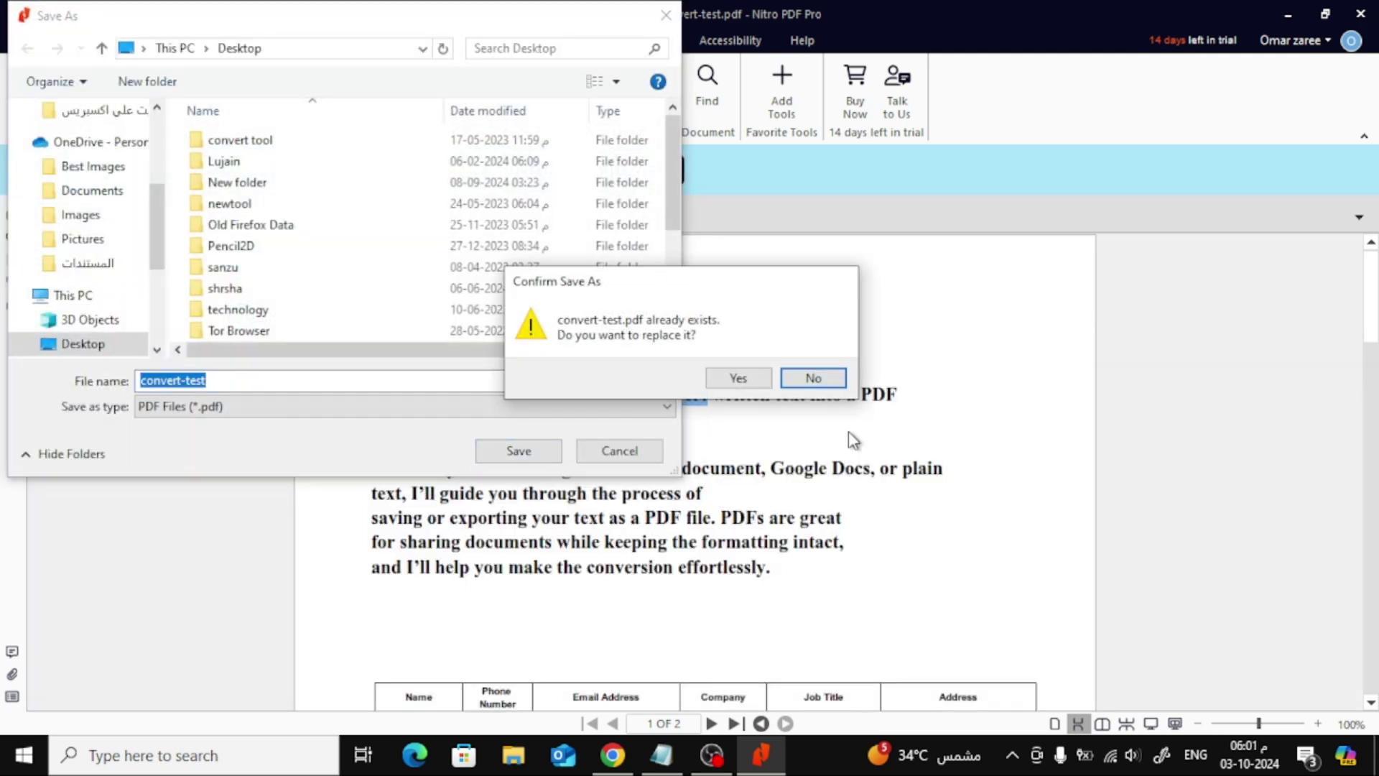
pyautogui.click(808, 379)
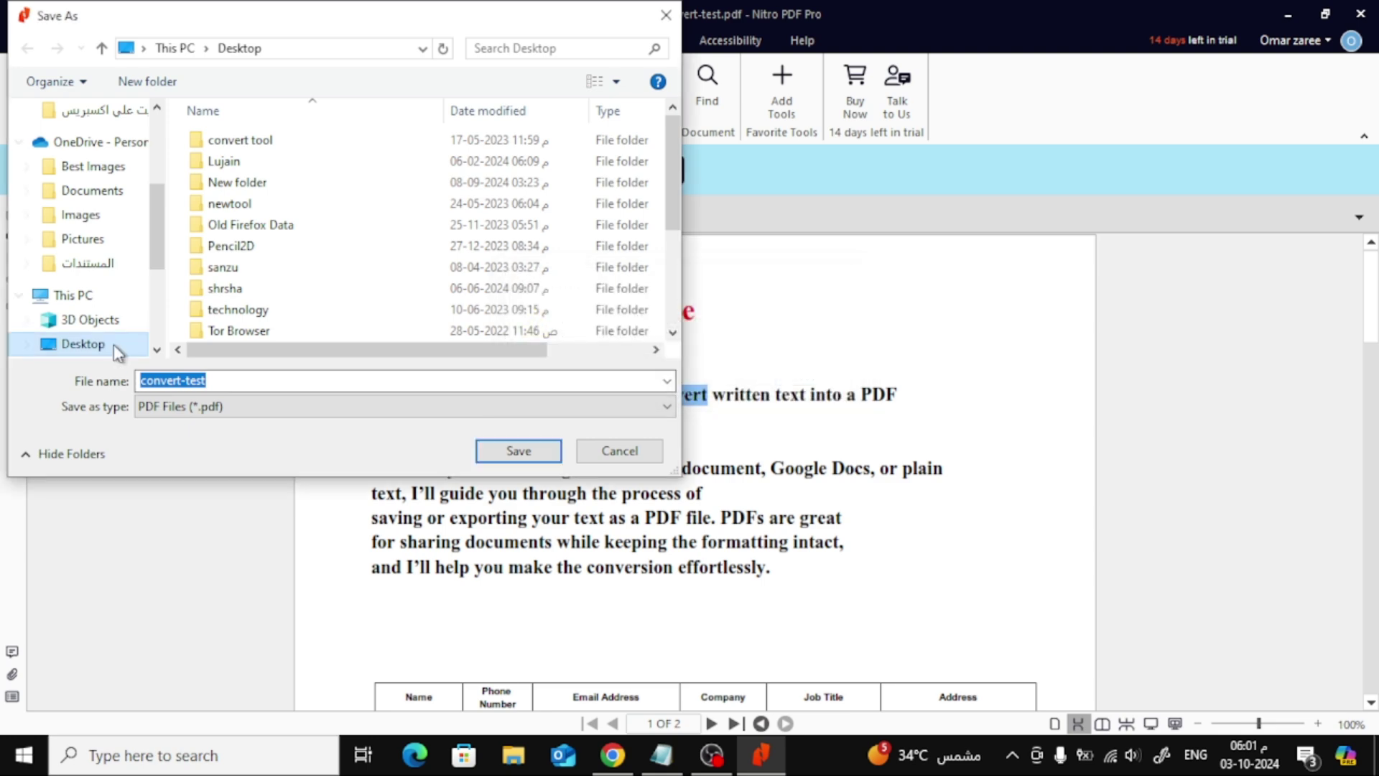
pyautogui.scroll(-2, 123, 278)
pyautogui.click(108, 287)
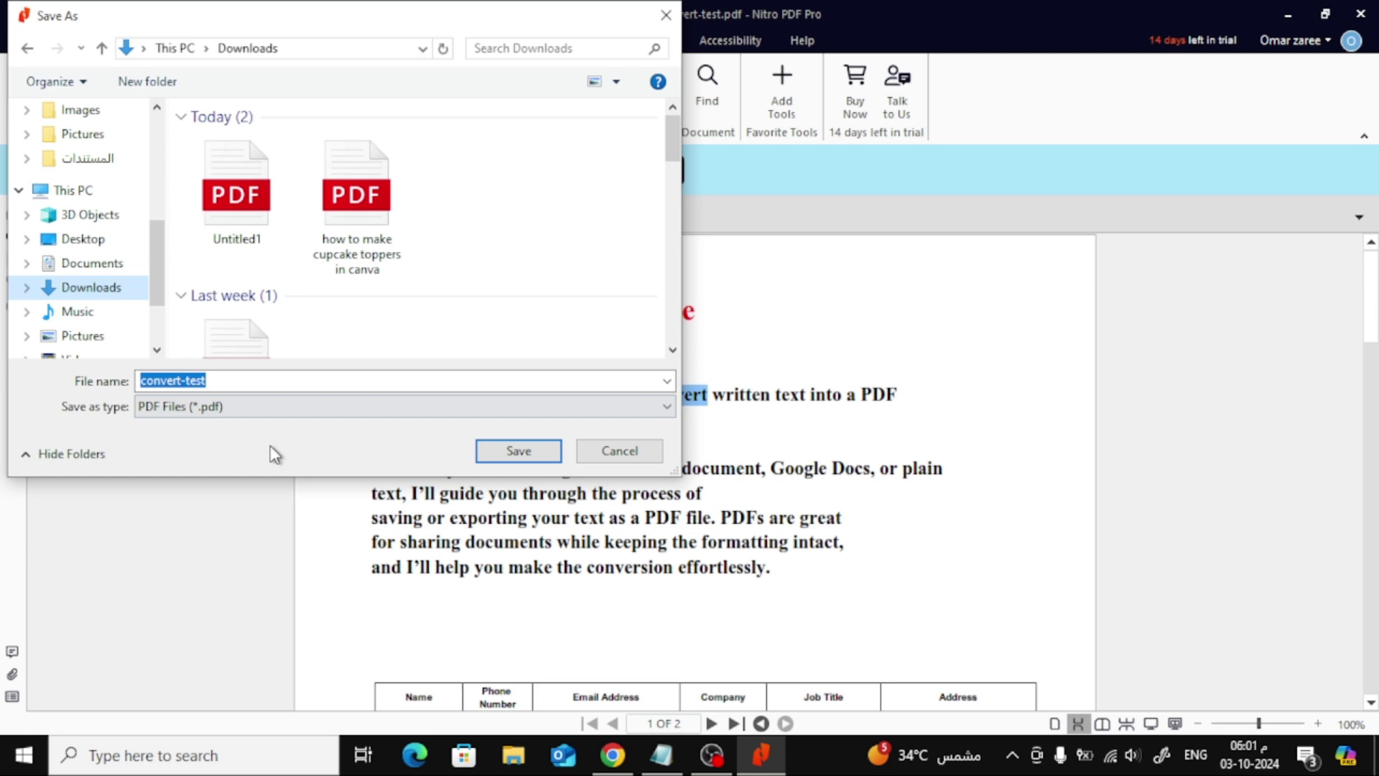
pyautogui.click(514, 451)
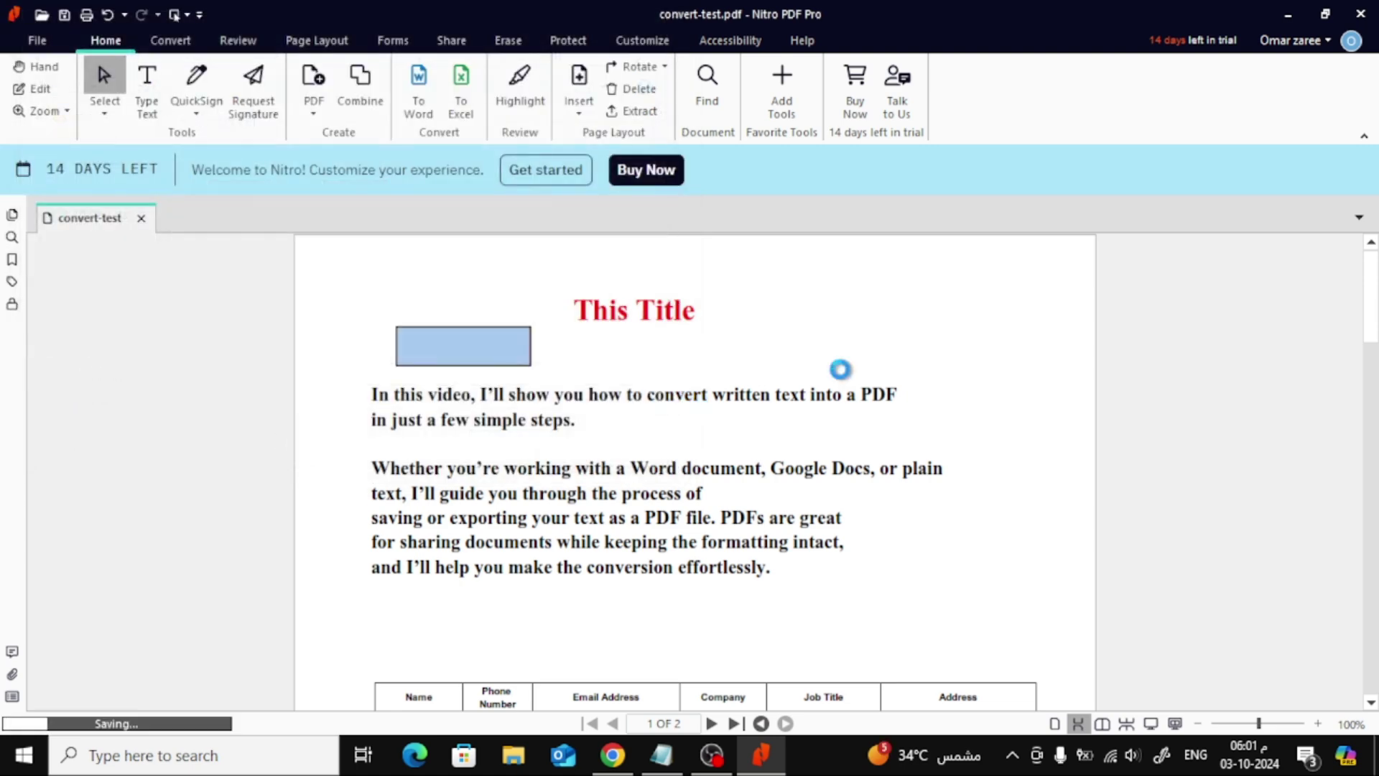